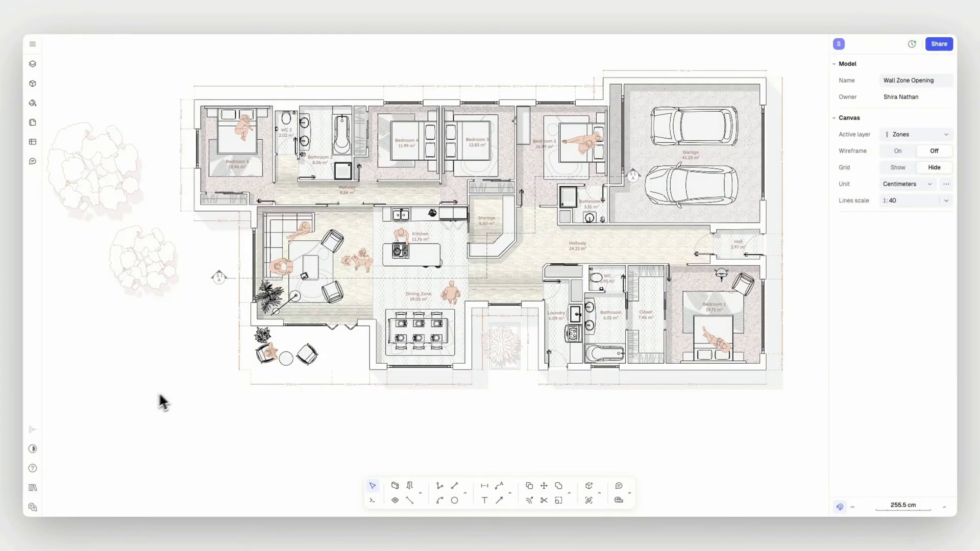
Draw walls enclosing the terrace, about 200 cm down from the living room's outer corner and across to the dining zone's wall.
scroll(214, 376, up, 5)
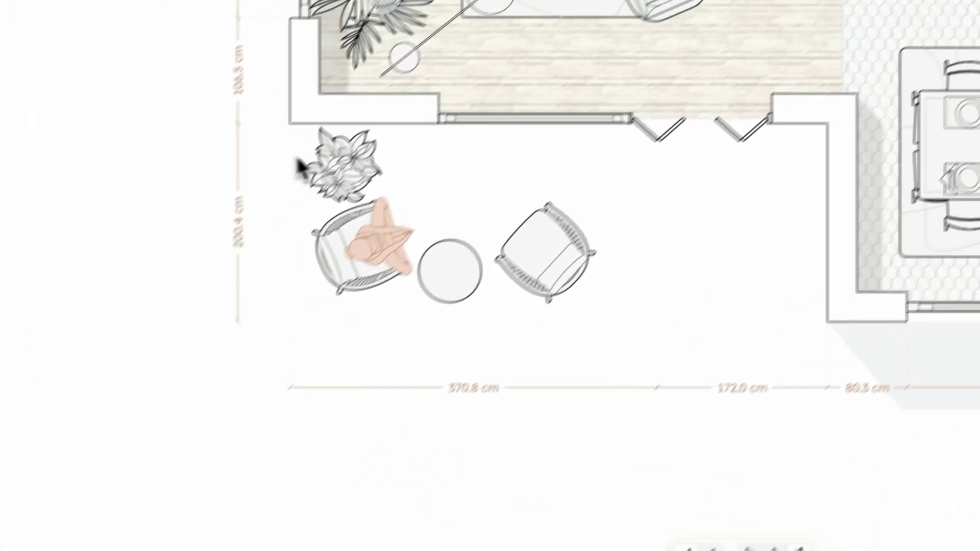
click(290, 124)
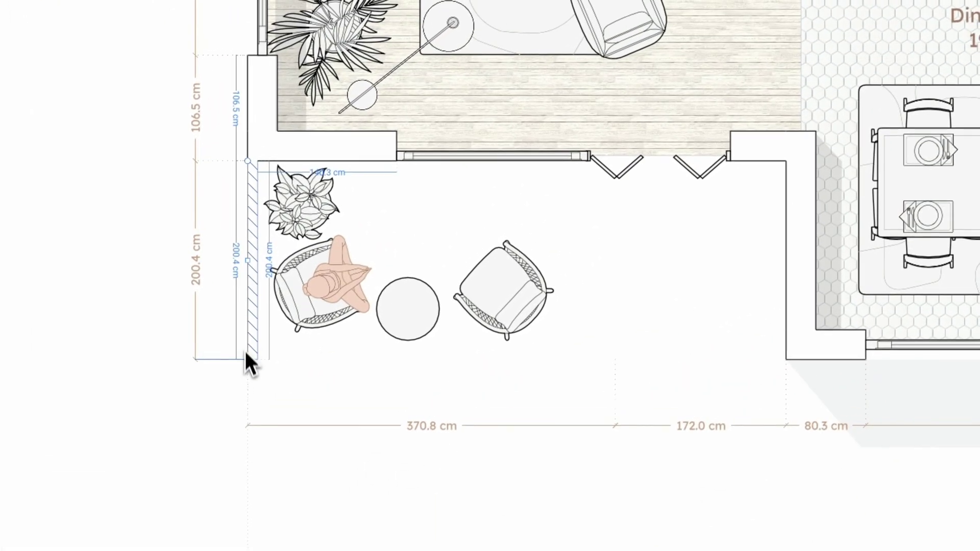
click(290, 322)
click(827, 322)
key(Escape)
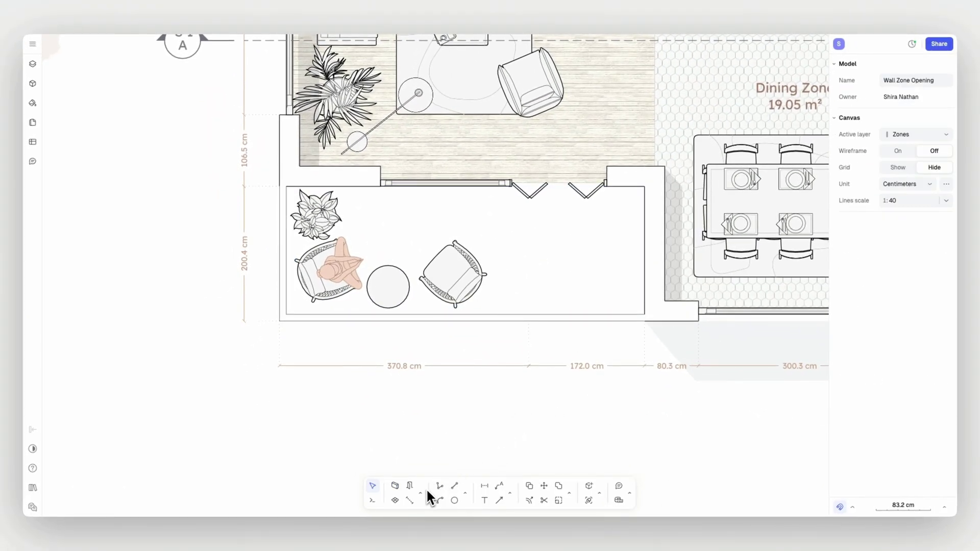
Create a zone inside the enclosed terrace and move its tag to the clear area beside the armchairs.
click(394, 500)
click(494, 293)
click(485, 246)
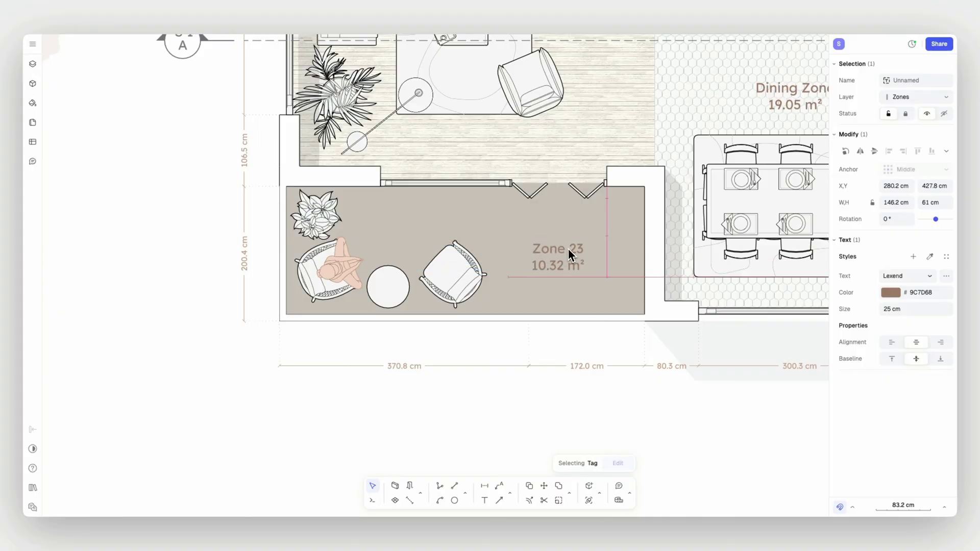
click(499, 399)
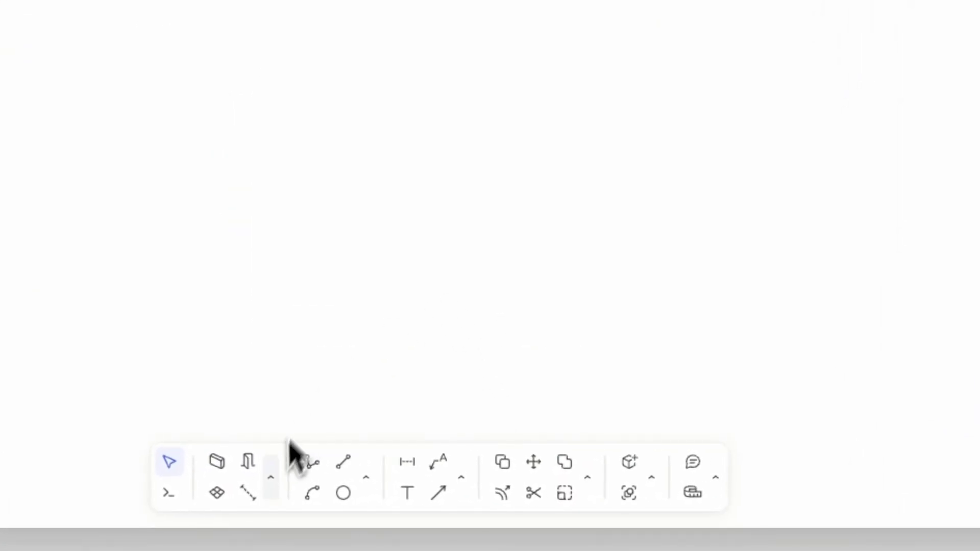
Draw a vertical wall 250 cm long and 10 cm thick in the empty area as a new room's first side.
click(271, 477)
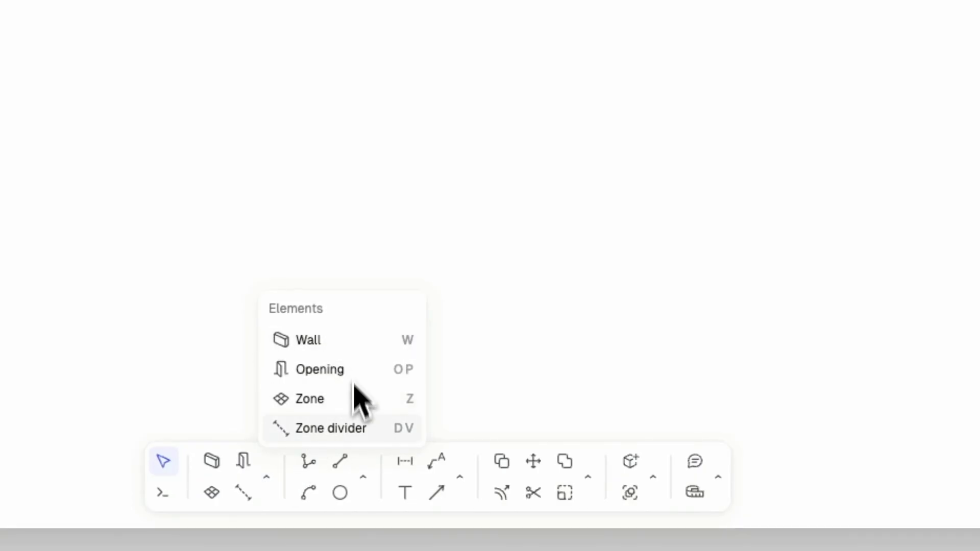
click(378, 341)
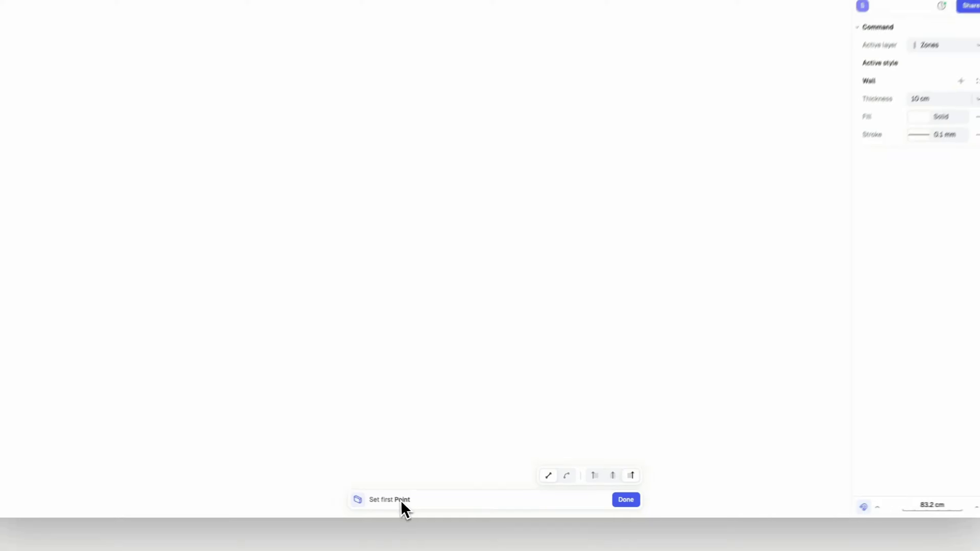
click(338, 396)
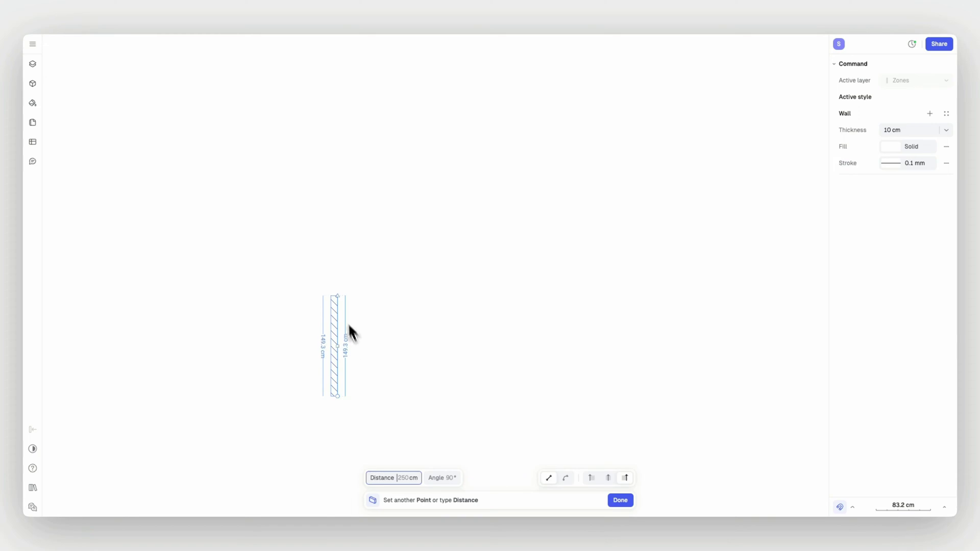
text(250)
key(Tab)
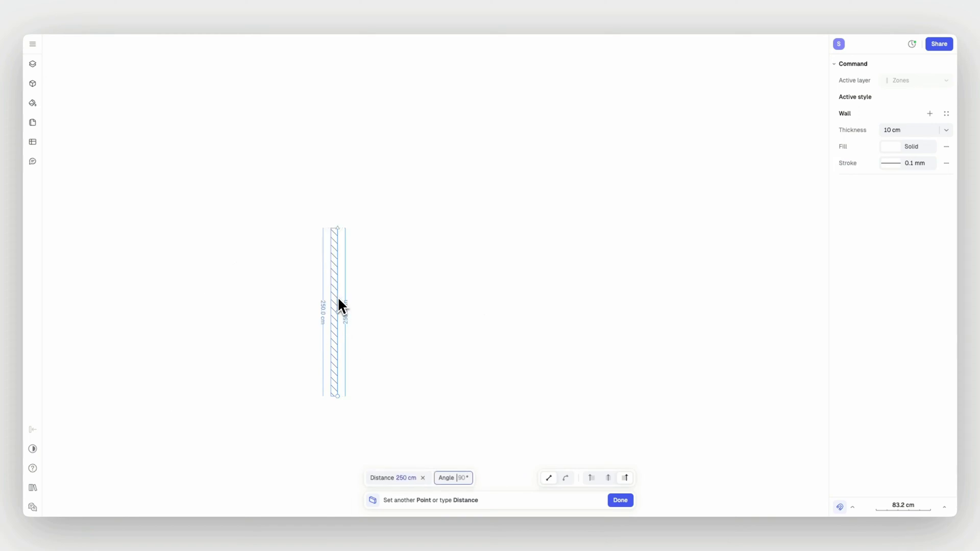
click(334, 248)
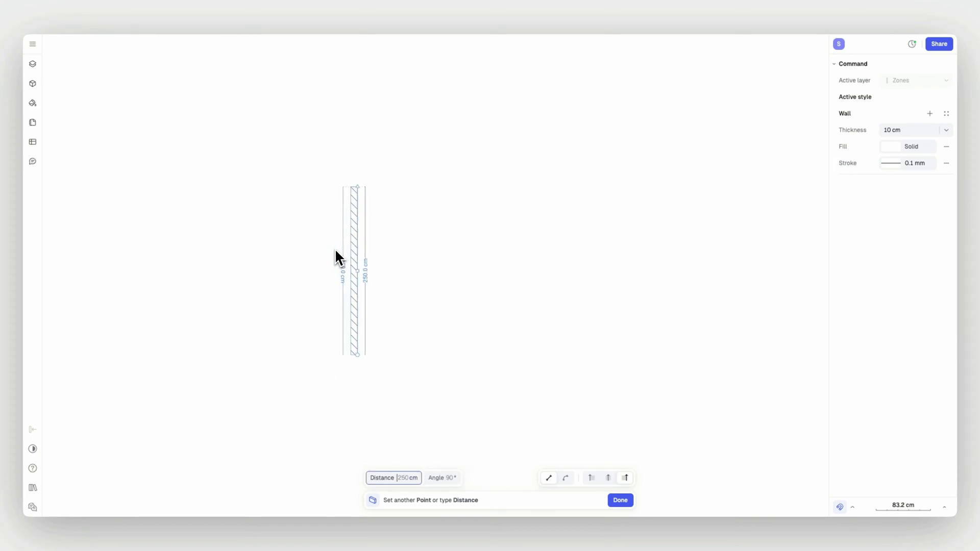
Continue the walls across the top, down the right side and back along the bottom, leaving a gap before the left wall.
click(684, 203)
click(687, 353)
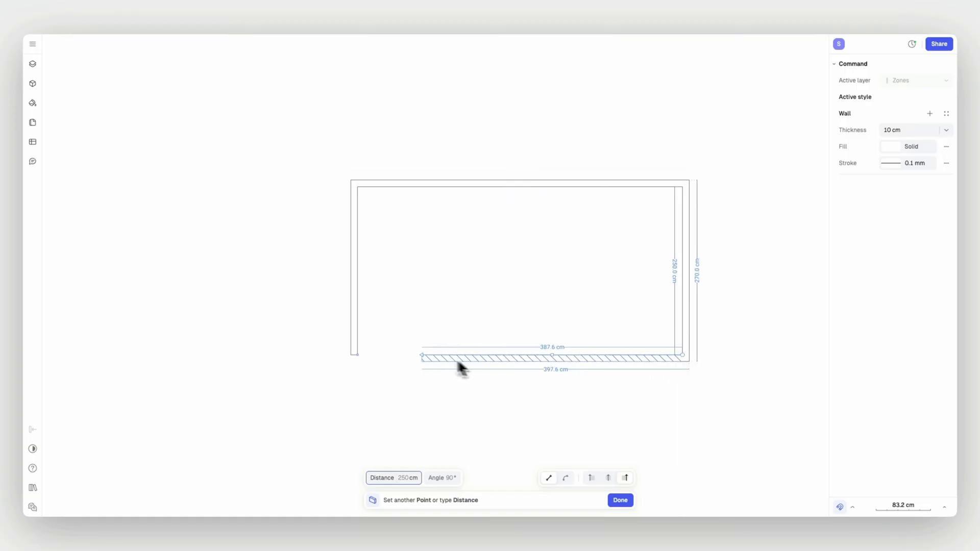
click(404, 355)
key(Return)
click(486, 390)
scroll(486, 391, down, 1)
scroll(487, 392, right, 1)
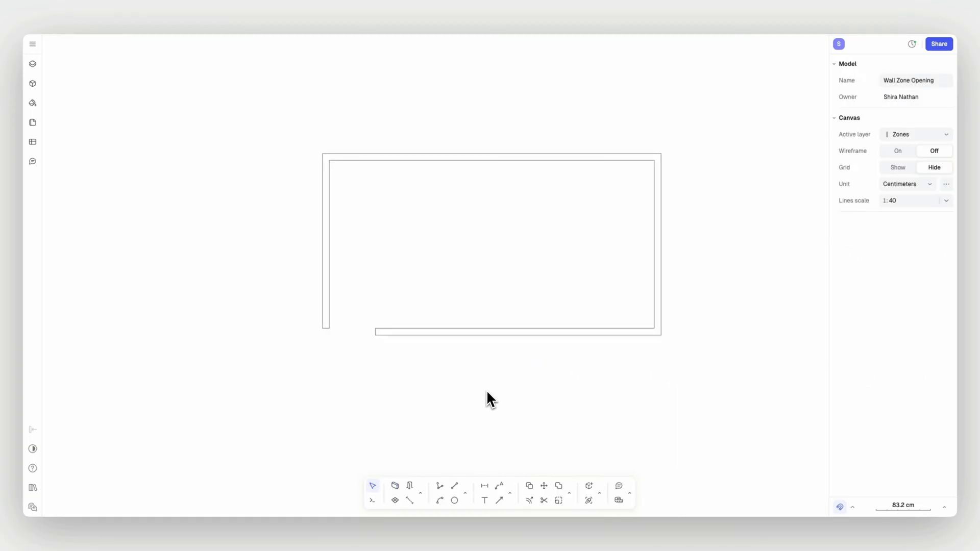
Offset the room's top and right walls outward to form a parallel outer L-shaped wall.
click(569, 492)
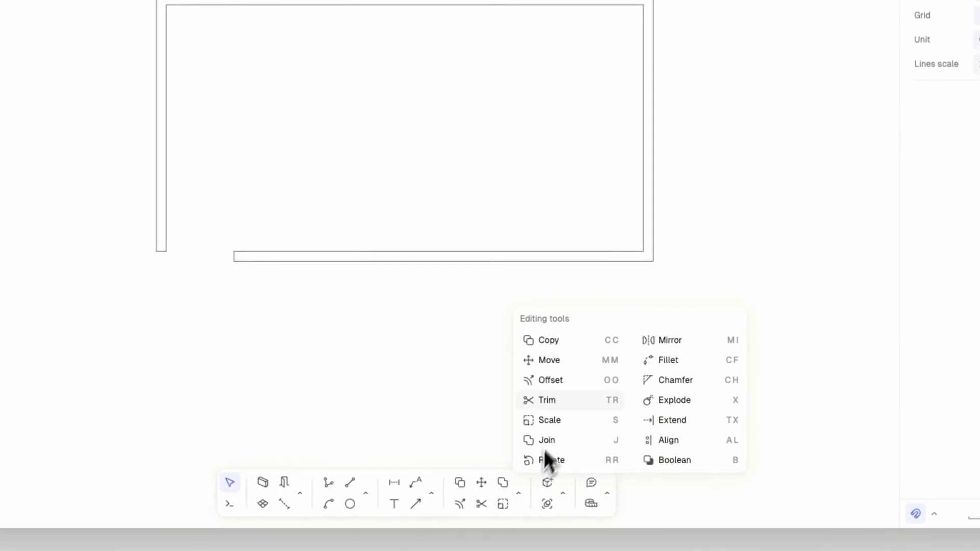
click(592, 381)
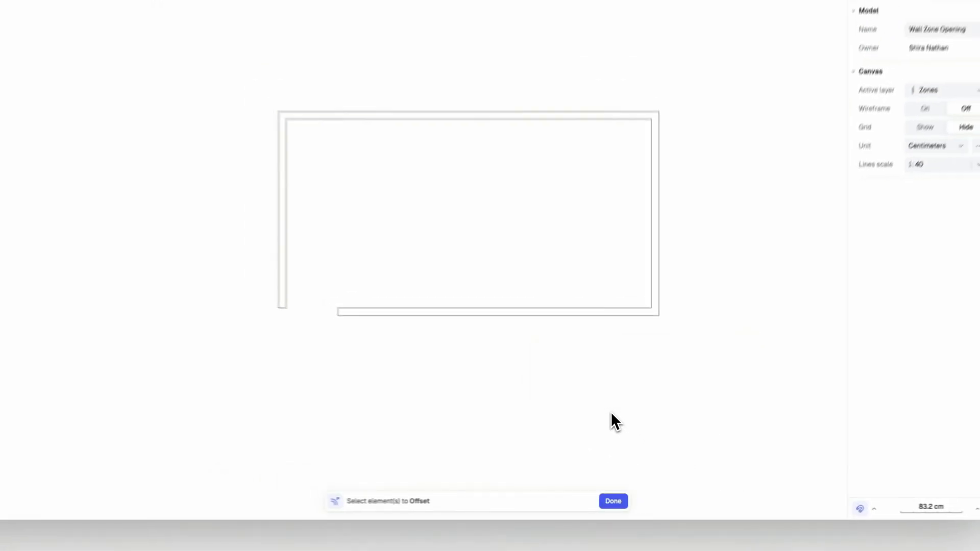
click(648, 127)
click(610, 115)
click(590, 502)
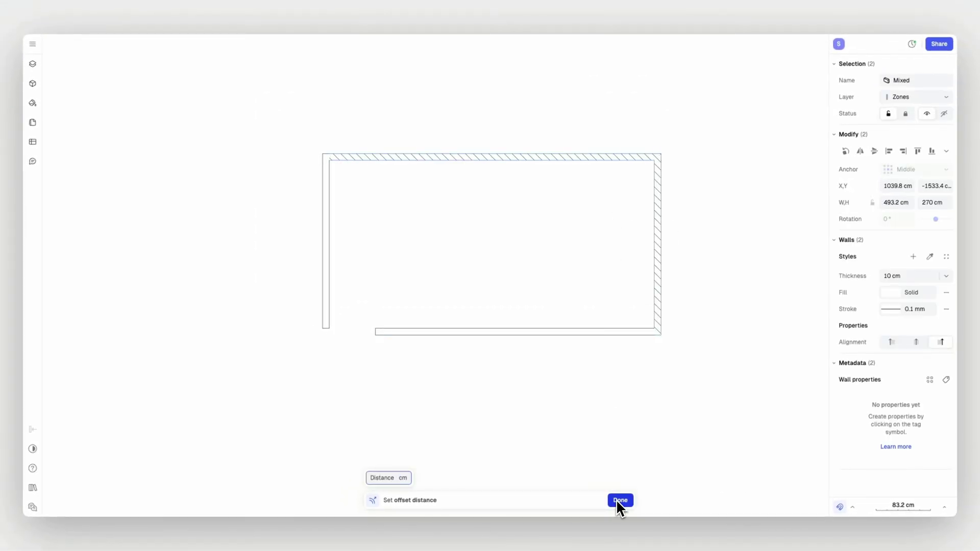
click(695, 236)
click(617, 408)
Fillet the inner room's corner between its top and right walls with a radius of about 88 cm.
click(569, 493)
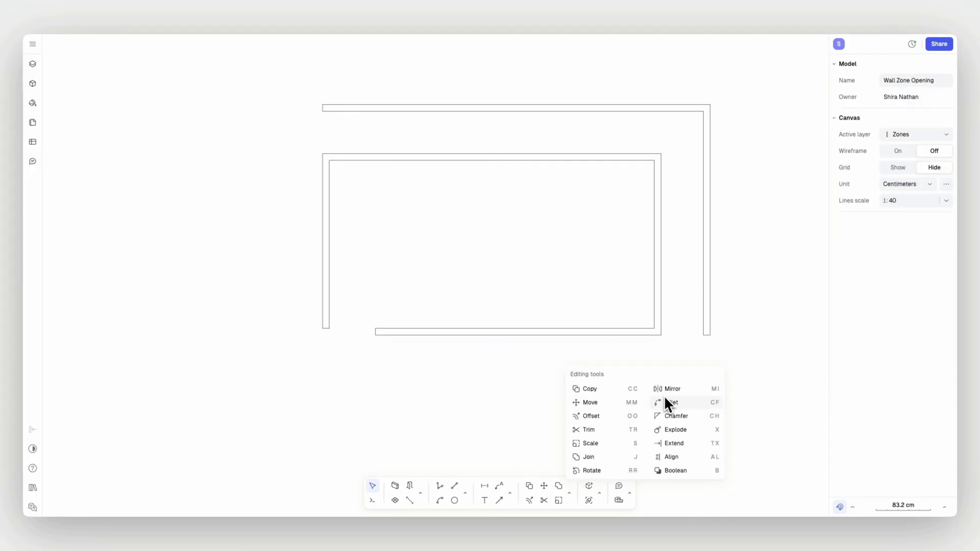
click(664, 401)
click(668, 156)
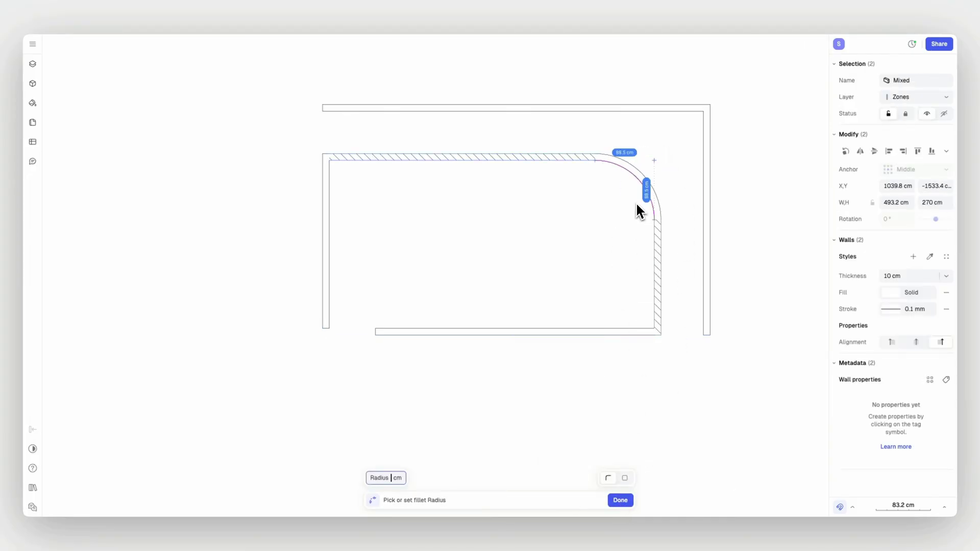
click(636, 204)
click(565, 409)
Extend the room's bottom wall to meet the left wall.
click(568, 492)
click(668, 442)
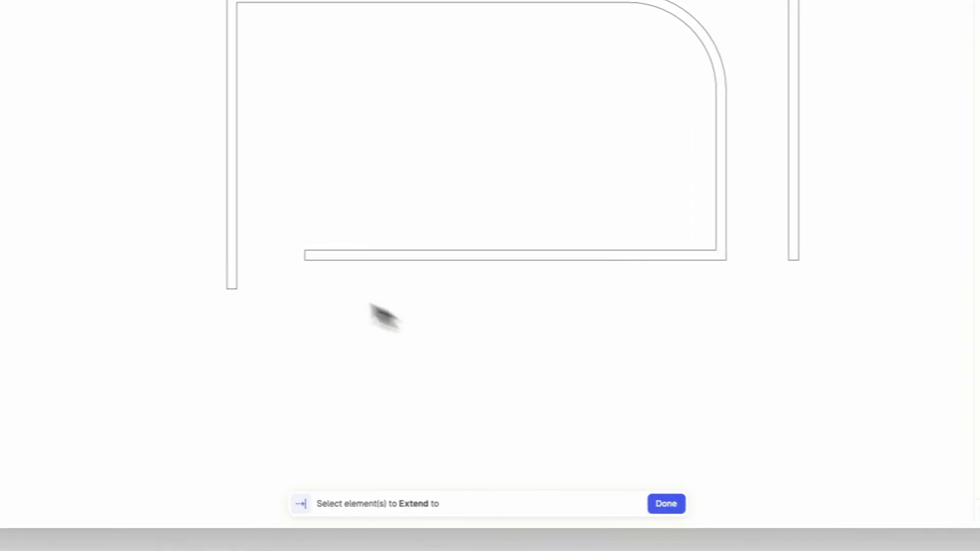
click(326, 301)
click(609, 495)
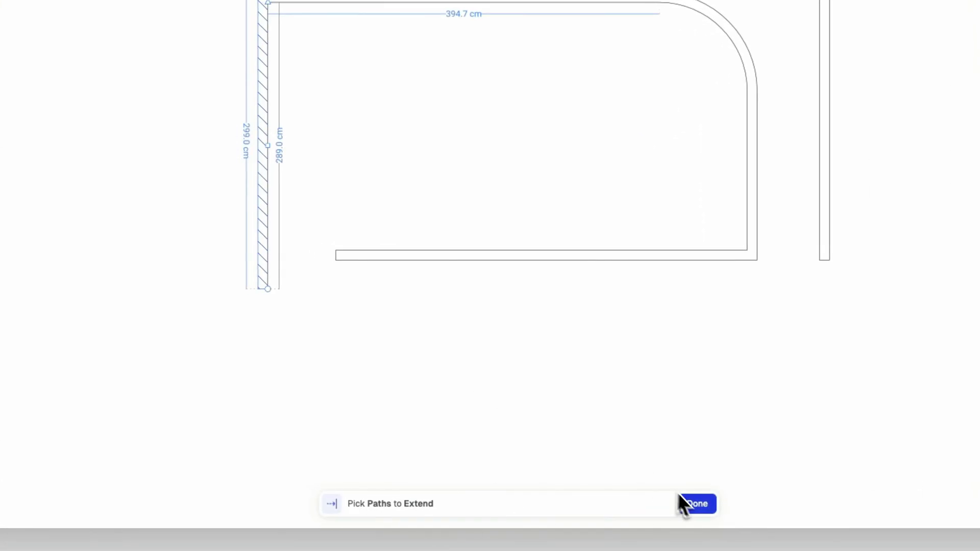
click(684, 504)
Trim off the end of the left wall that sticks out below the bottom wall.
click(650, 482)
click(643, 400)
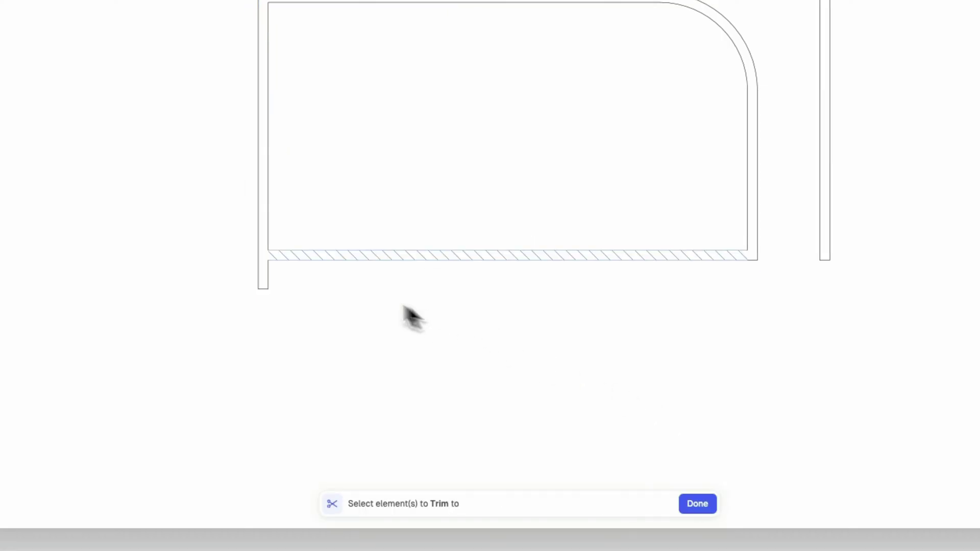
click(262, 221)
click(697, 504)
click(265, 273)
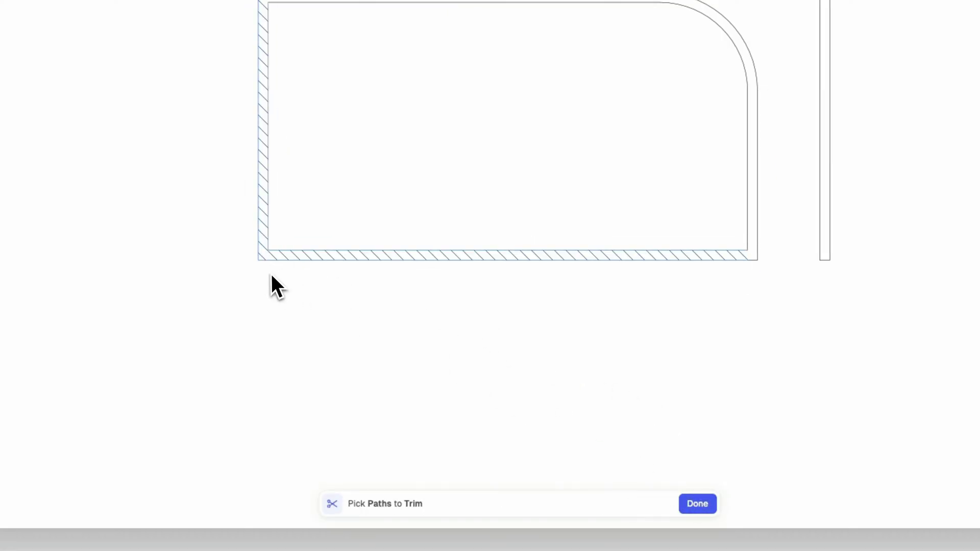
click(691, 504)
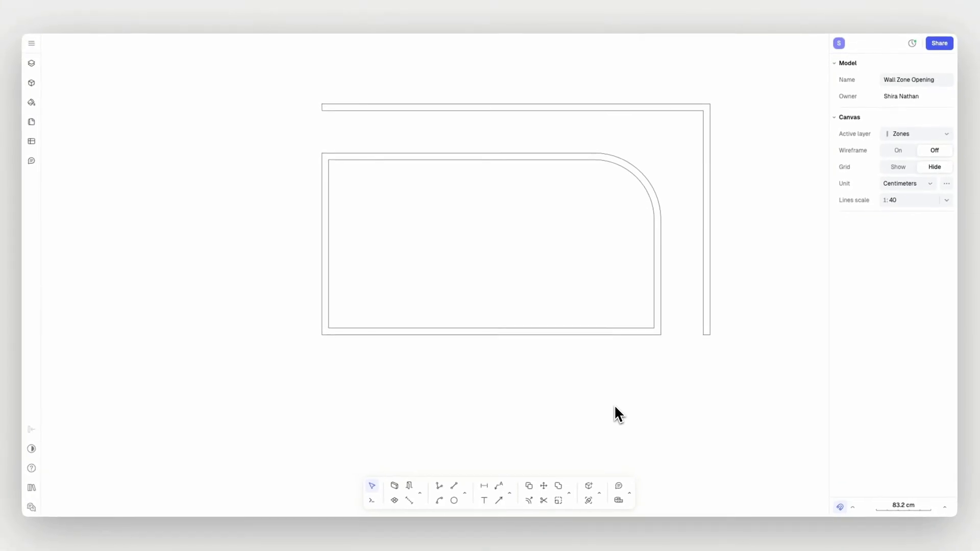
Set the thickness of the outer right wall to 22 cm.
click(706, 286)
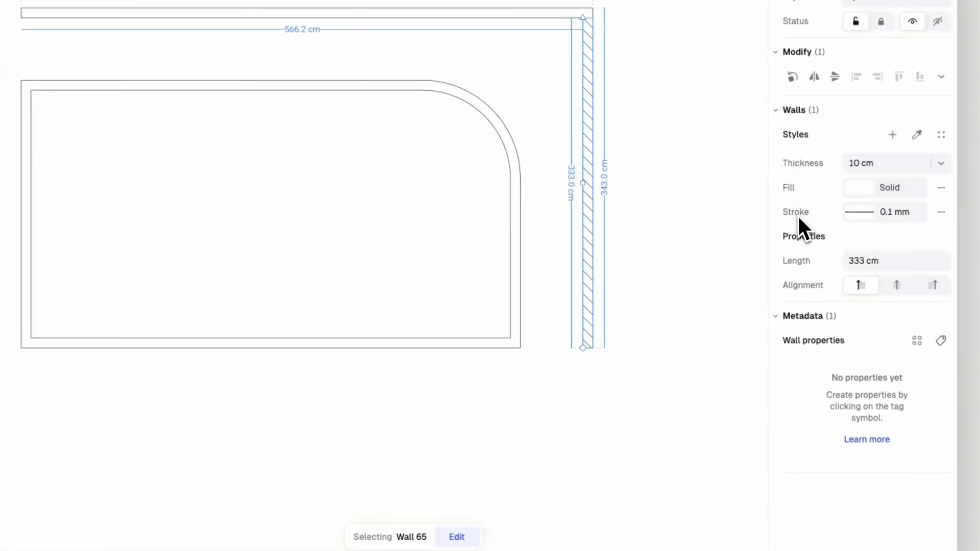
click(920, 164)
click(906, 169)
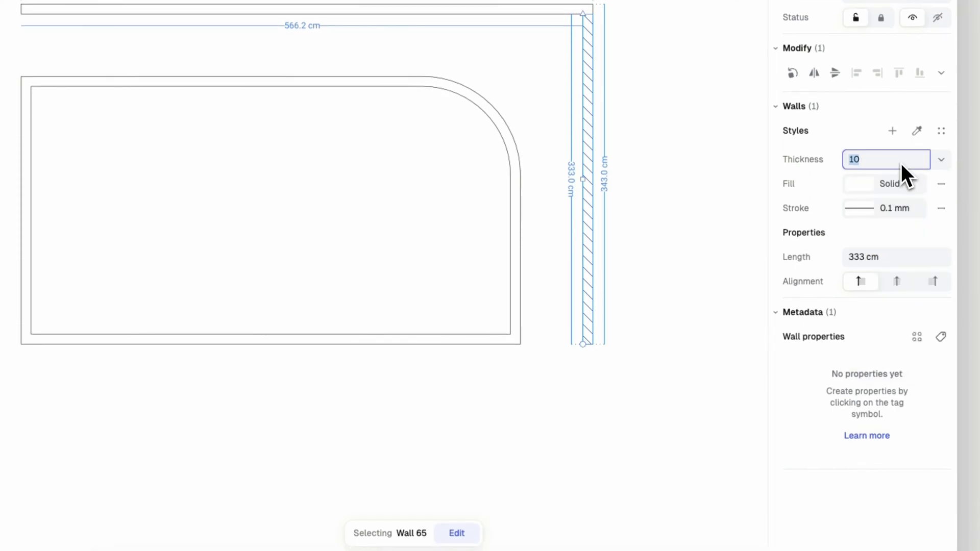
text(22)
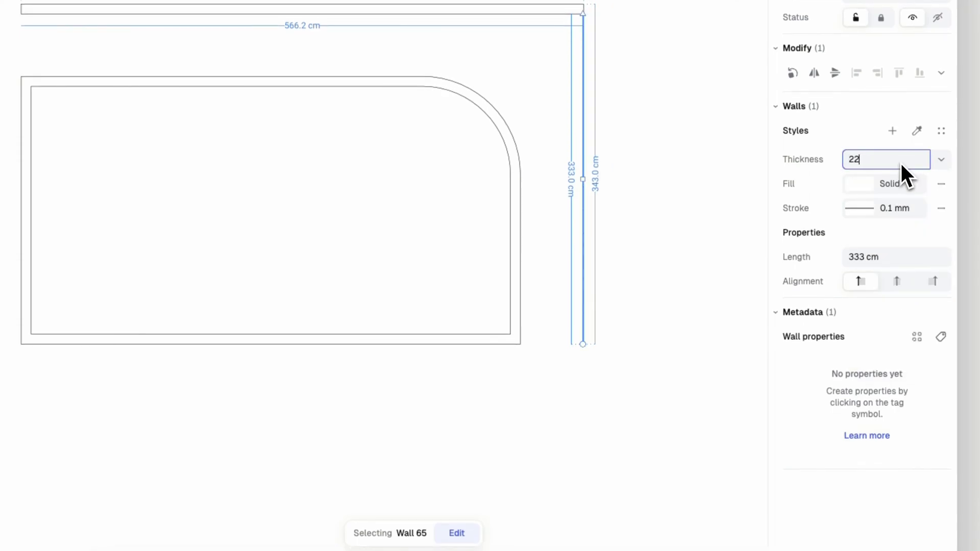
Try a solid light grey fill, C3C3C3, on the outer right wall.
click(855, 188)
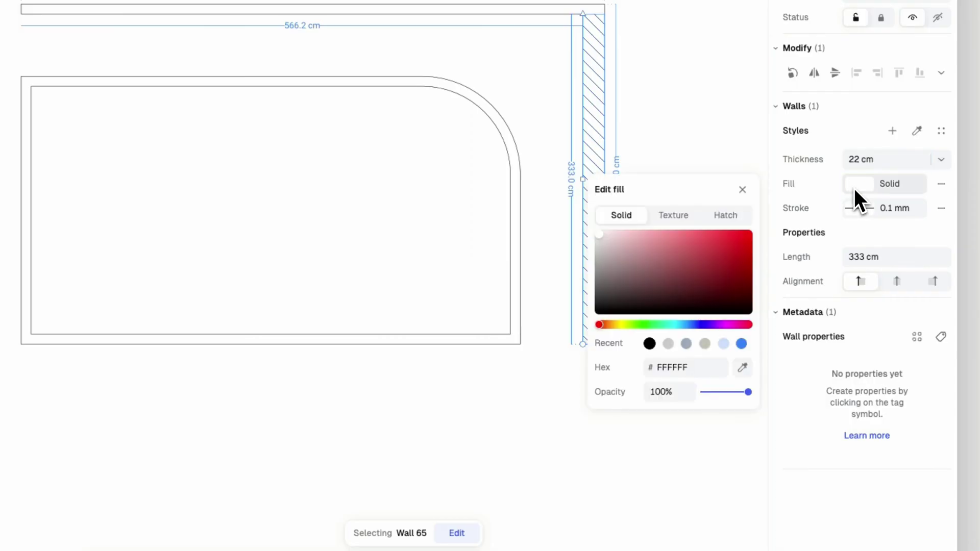
click(619, 277)
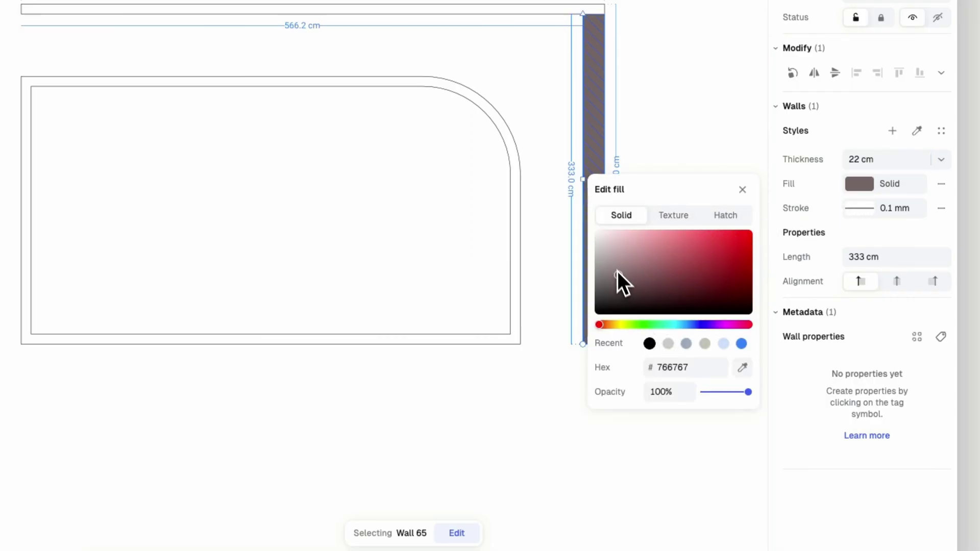
click(610, 251)
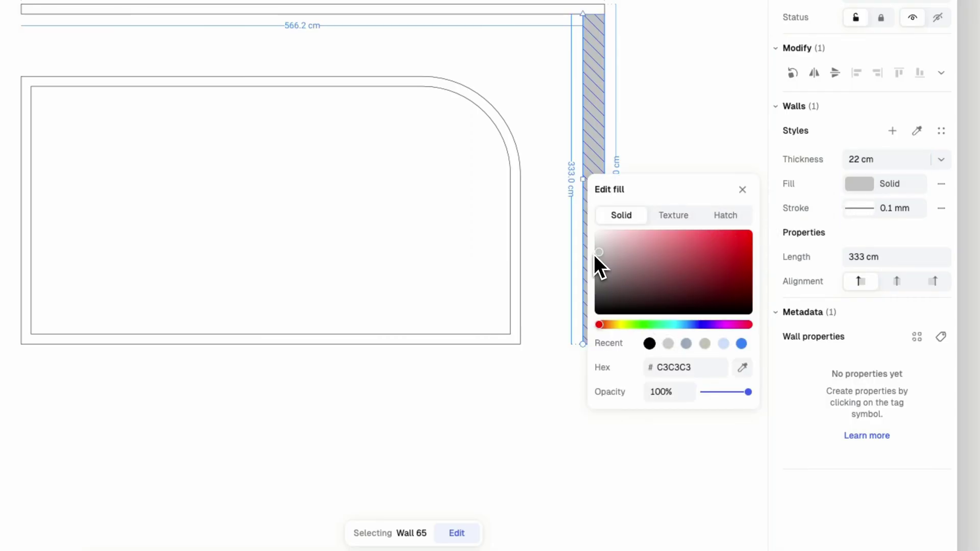
Fill the outer right wall with the Oblique hatch pattern at a scale of 0.1.
click(720, 217)
click(751, 172)
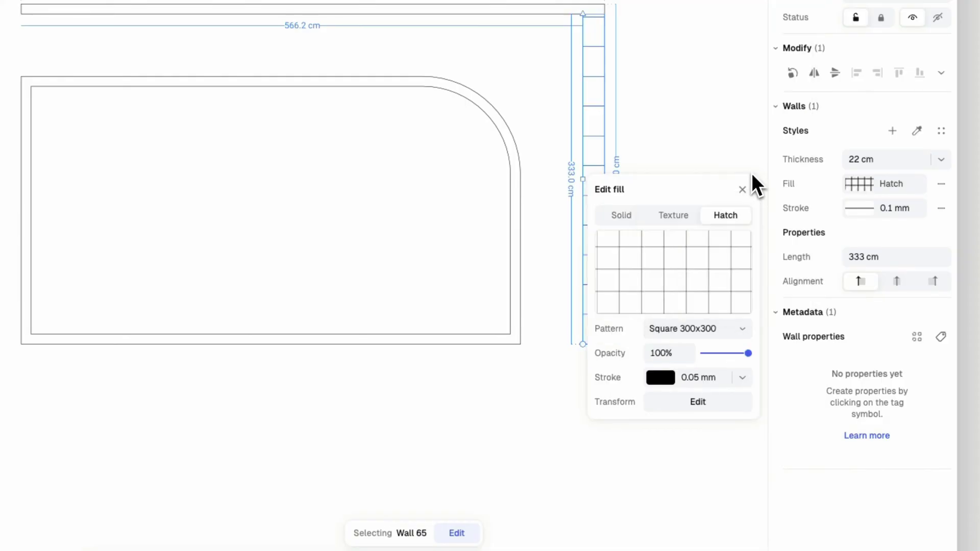
click(504, 433)
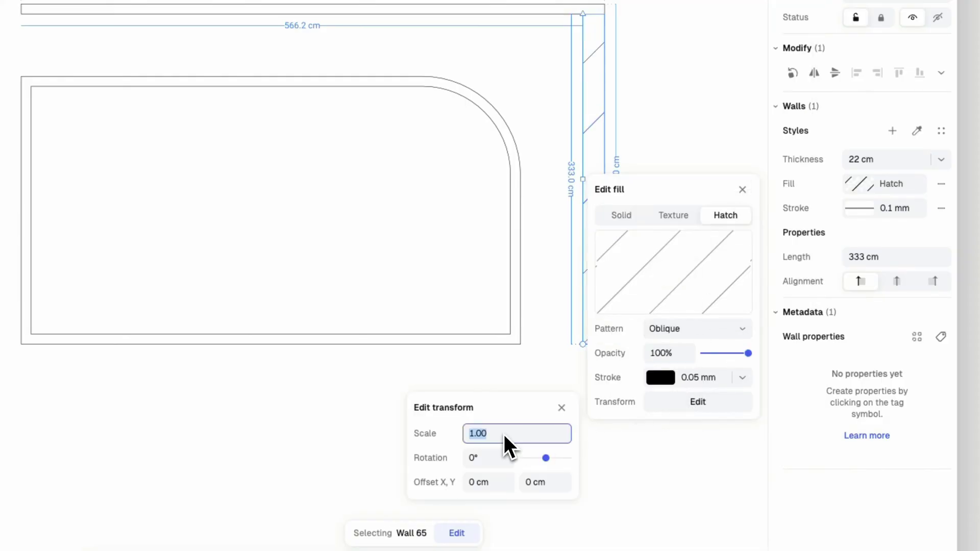
text(0.3)
key(BackSpace)
text(1)
click(741, 189)
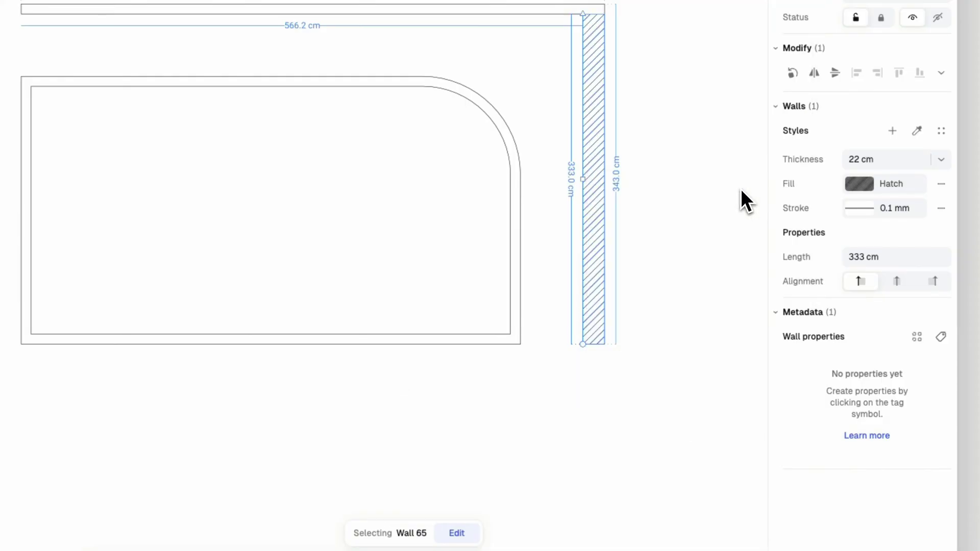
Set the outer right wall's stroke width to 0.4 mm and deselect the wall.
click(907, 208)
key(BackSpace)
text(4)
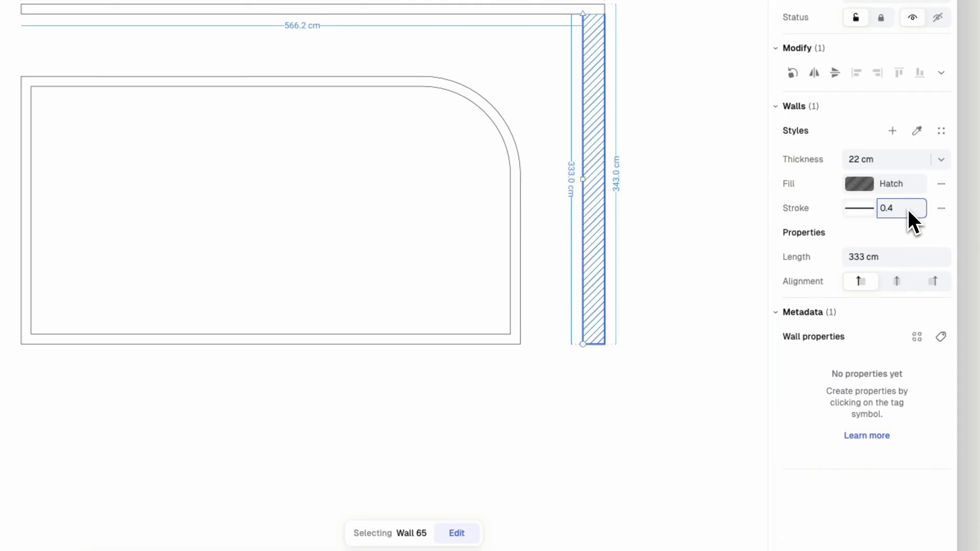
click(690, 243)
Copy the hatched right wall's style onto the outer top wall.
drag(548, 26, 519, 1)
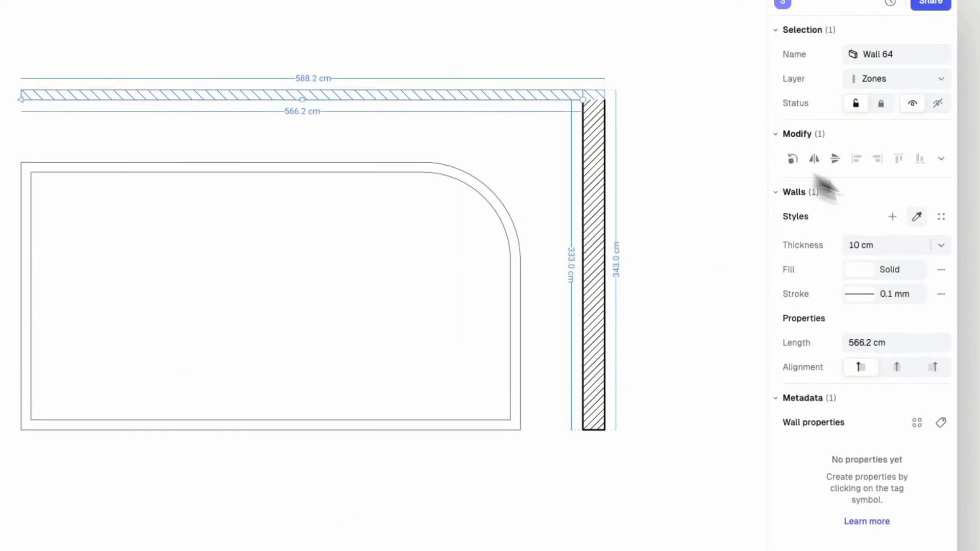
click(917, 130)
click(594, 87)
click(657, 193)
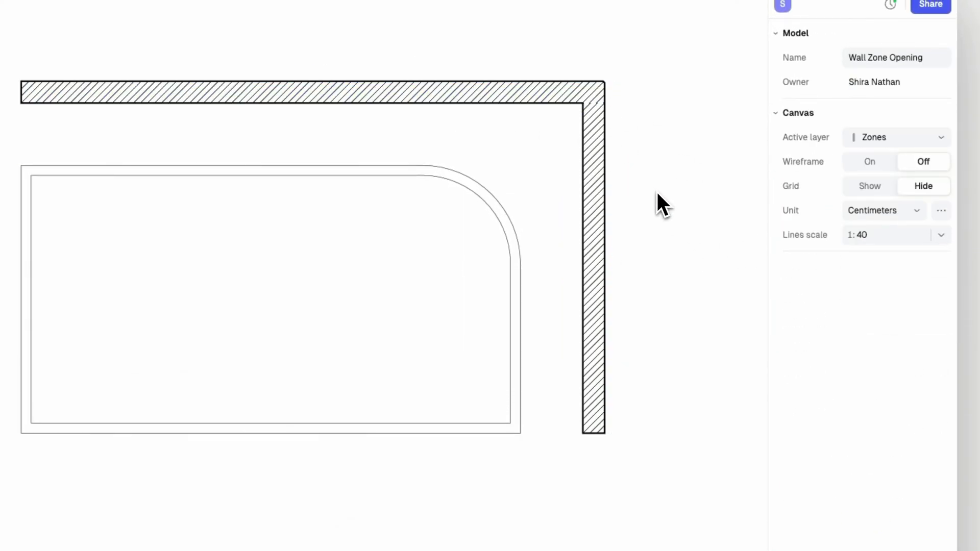
Try the other alignment options on the two hatched outer walls together, and return them to the first alignment.
drag(657, 191, 560, 139)
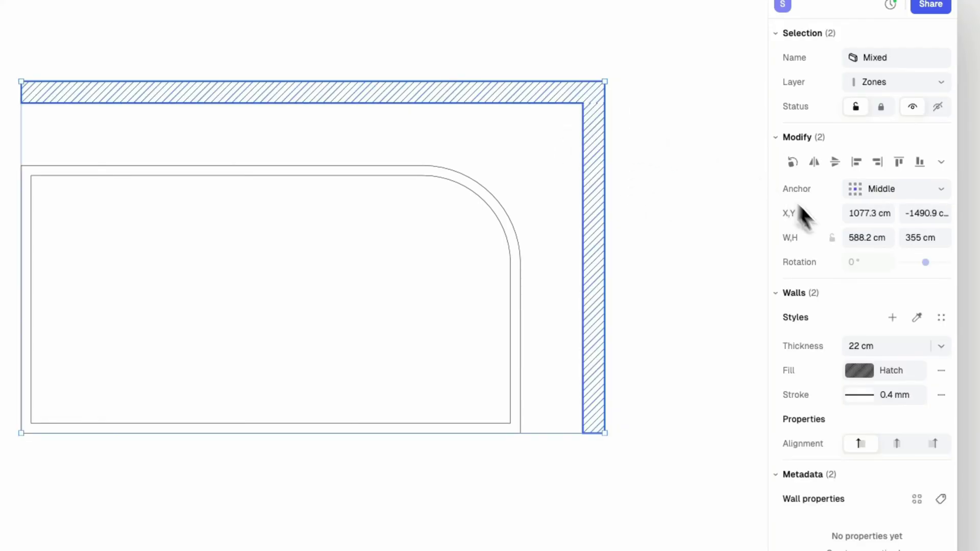
click(897, 444)
click(933, 443)
click(897, 445)
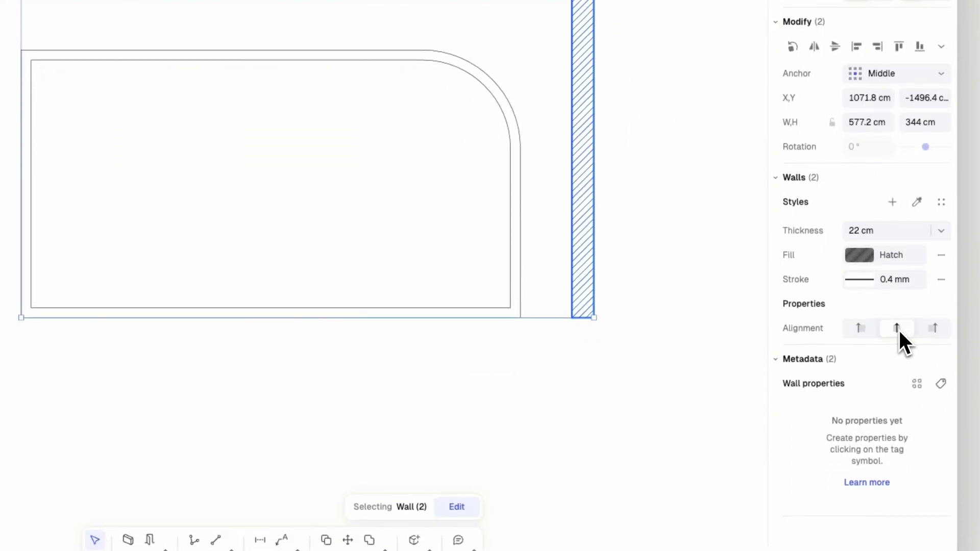
click(859, 328)
click(652, 331)
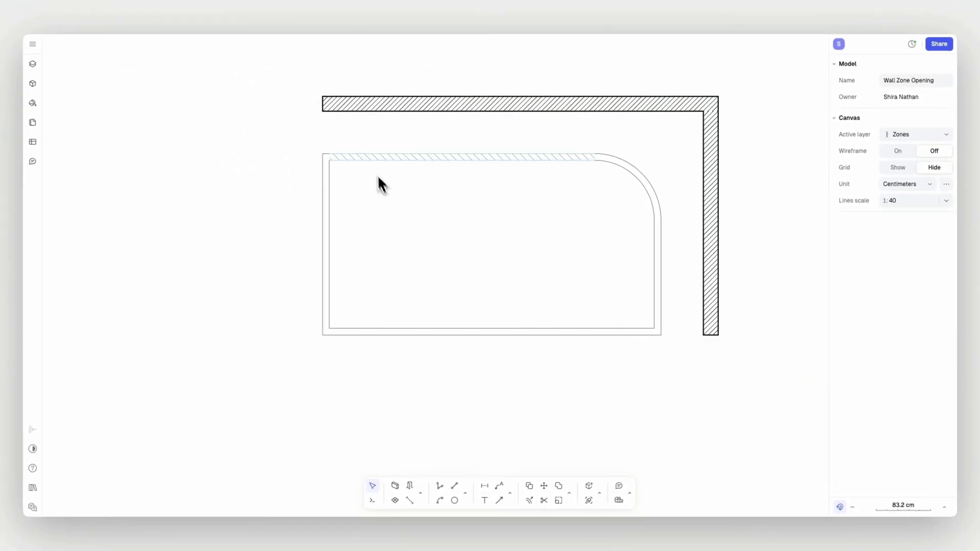
Move the inner room's bottom wall by setting its inner distance from the top wall to 150 cm.
click(383, 328)
click(337, 245)
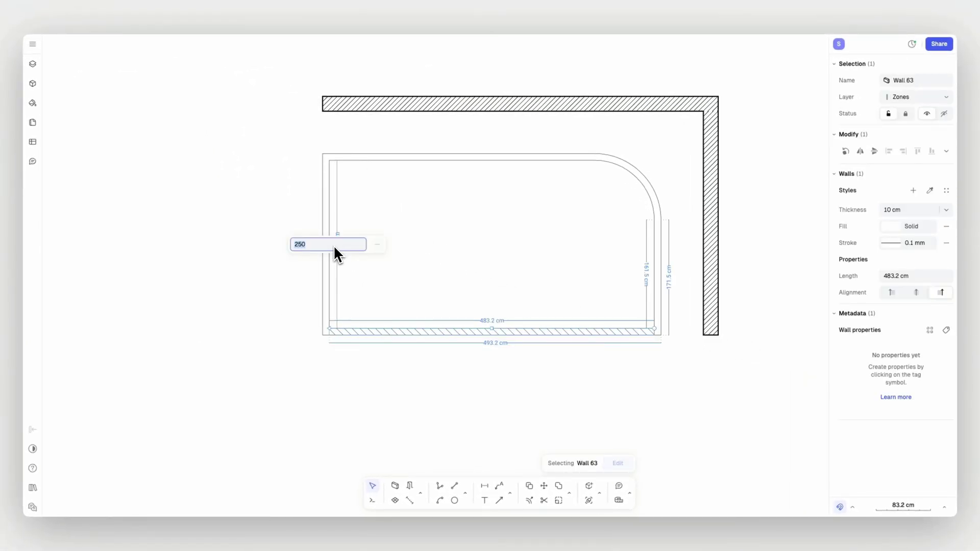
text(150)
key(Return)
click(370, 337)
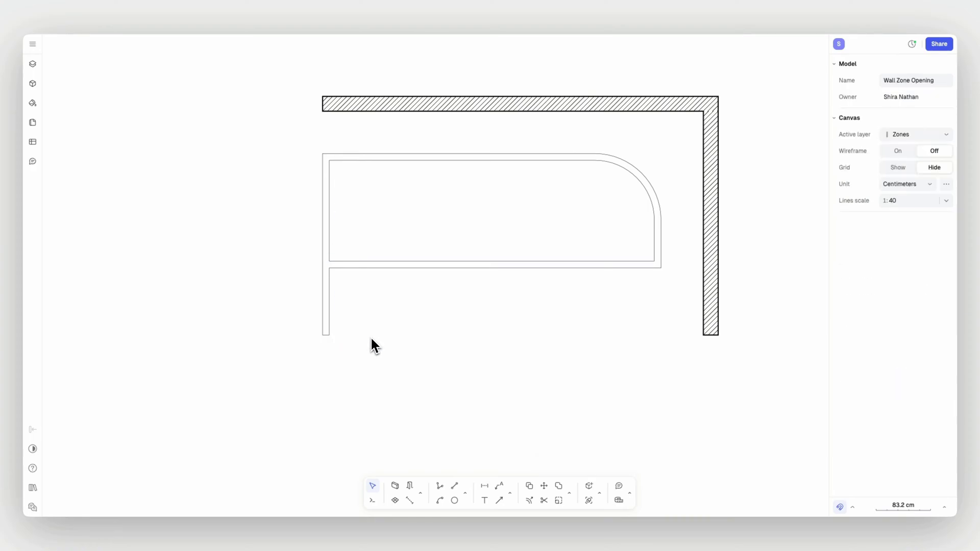
Shorten the inner room's left wall so its lower end meets the bottom wall.
click(328, 324)
drag(329, 335, 329, 385)
drag(329, 279, 330, 268)
Set the inner length of the room's top wall to 300 cm and deselect the wall.
click(460, 169)
click(449, 170)
text(300)
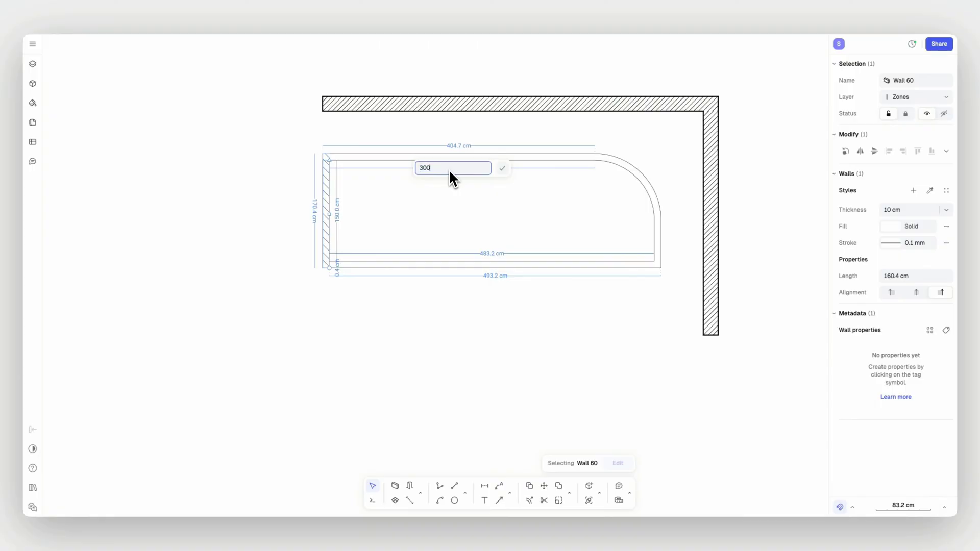
key(Return)
click(467, 332)
Move the inner room's bottom wall downward to enlarge the room, and deselect it.
drag(423, 267, 432, 331)
click(424, 307)
click(414, 378)
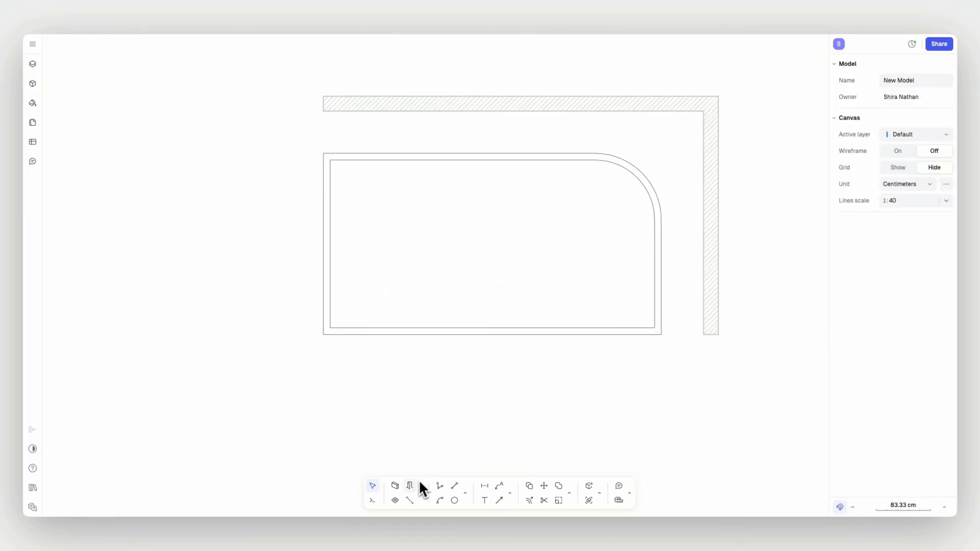
Start an opening using the Door US 36" block from the Openings, doors & windows library.
click(410, 487)
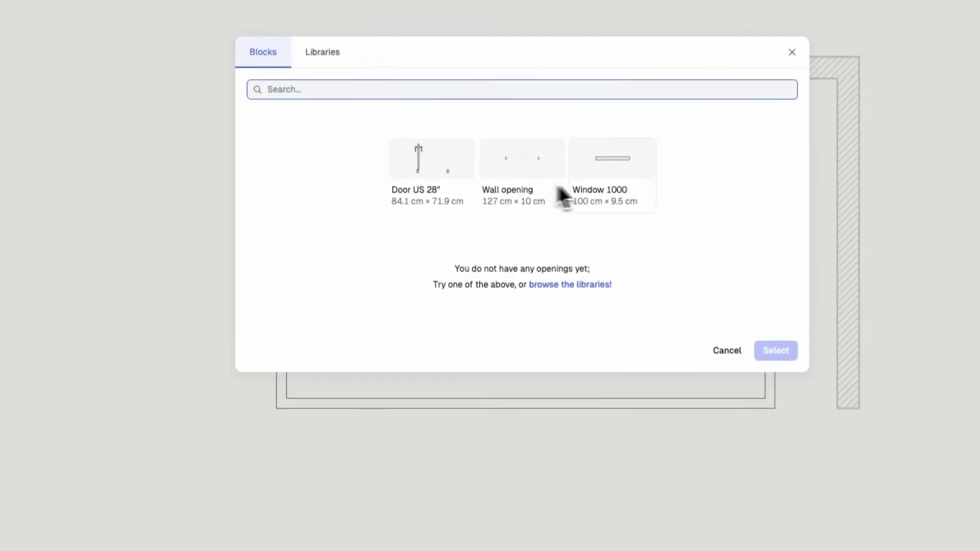
click(322, 60)
click(356, 301)
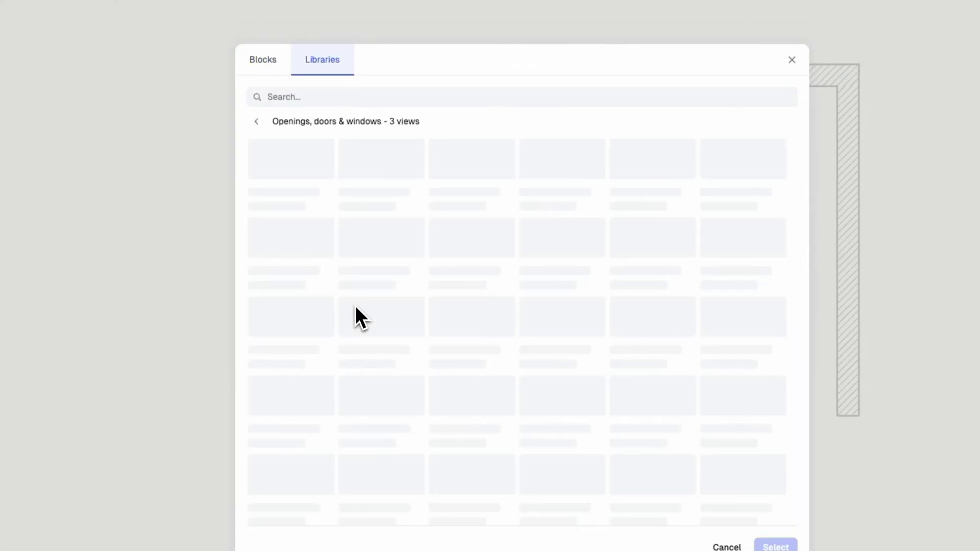
scroll(356, 308, down, 3)
scroll(355, 305, down, 5)
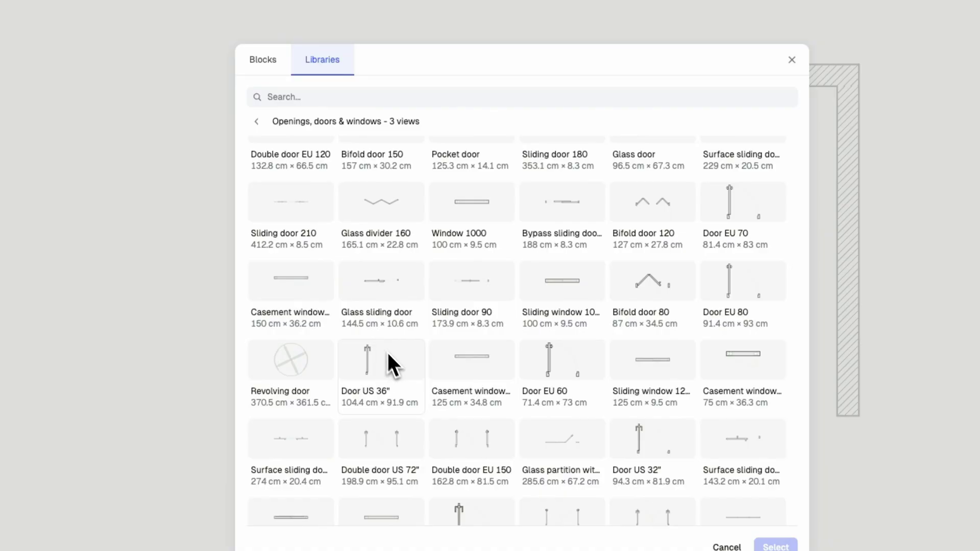
click(399, 371)
click(739, 454)
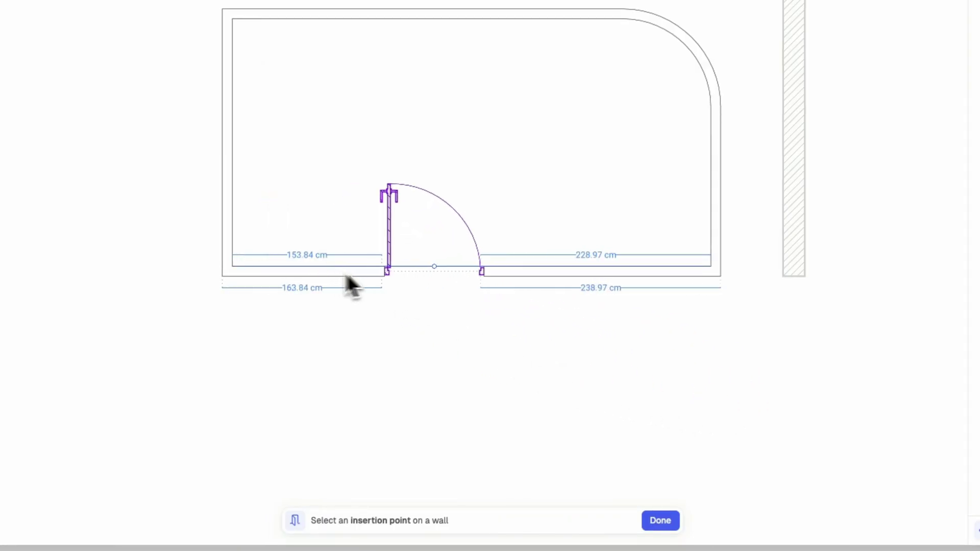
Place the door in the bottom wall about 48.5 cm from the left wall, hinged on the left and opening into the room.
click(342, 274)
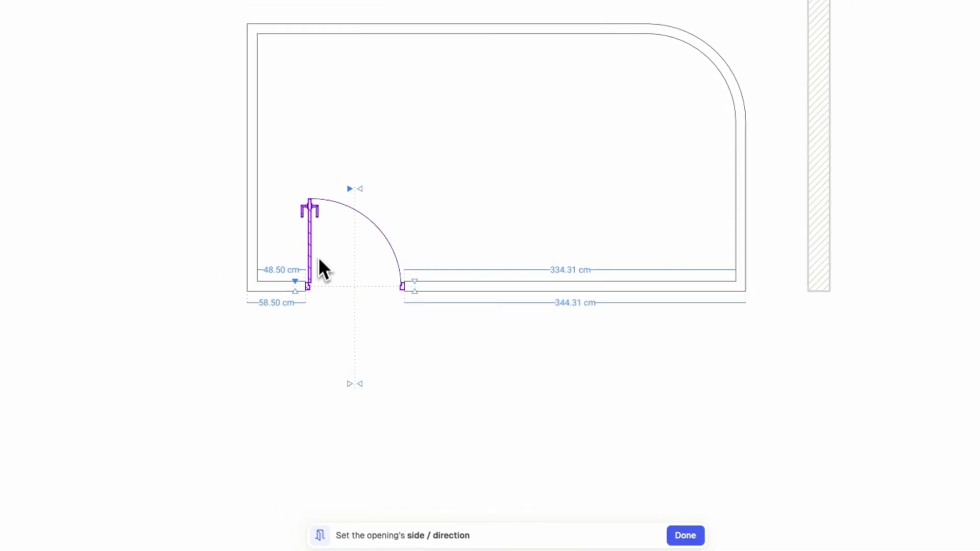
click(301, 254)
key(Escape)
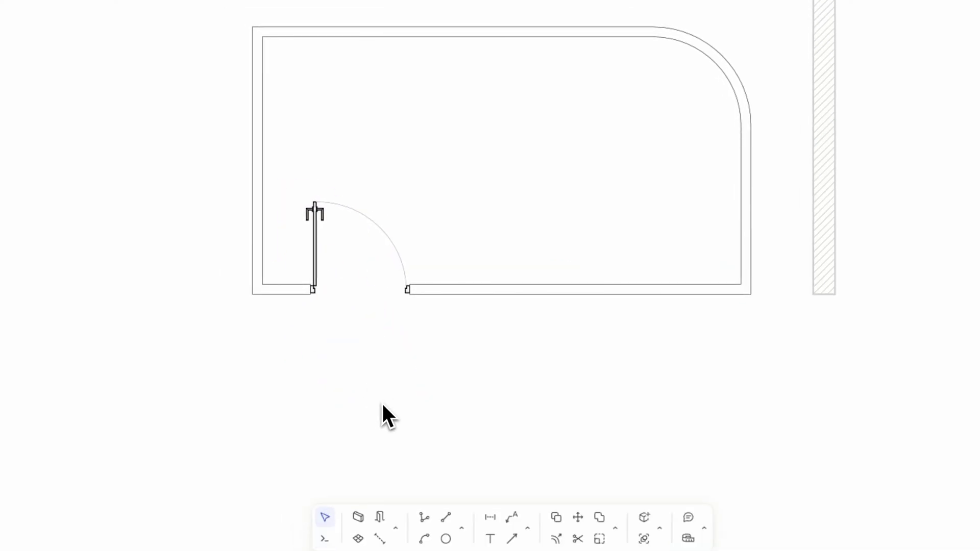
Set the door's distance from the inner face of the left wall to 55 cm.
click(313, 271)
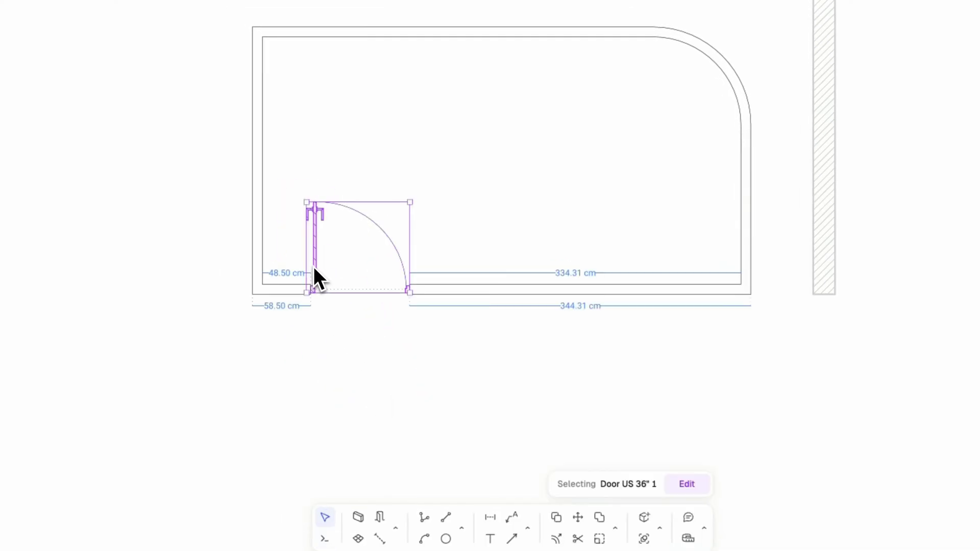
click(283, 275)
text(55)
key(Return)
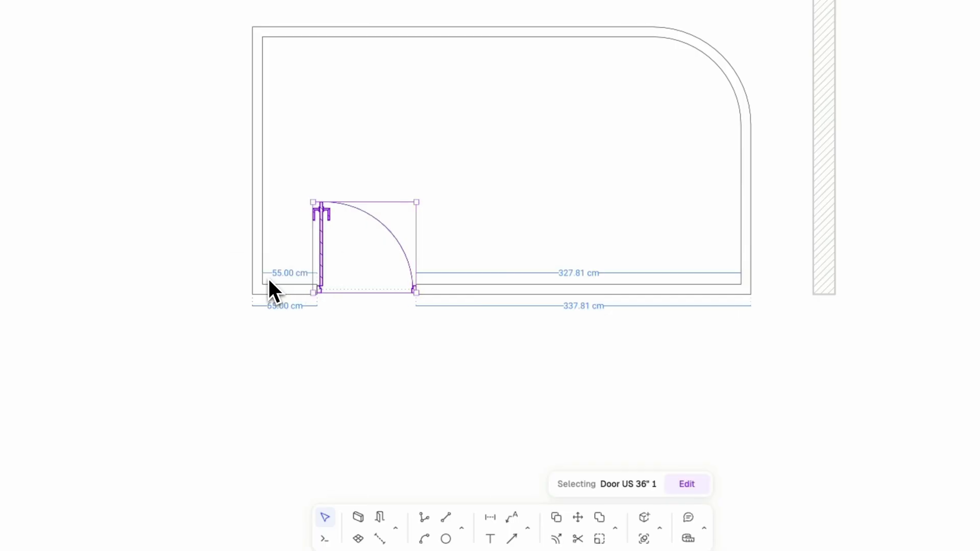
click(295, 351)
Try opening offsets of 2, 0.4 and 5 cm for the door, and leave the offset at 1 cm.
scroll(357, 306, up, 5)
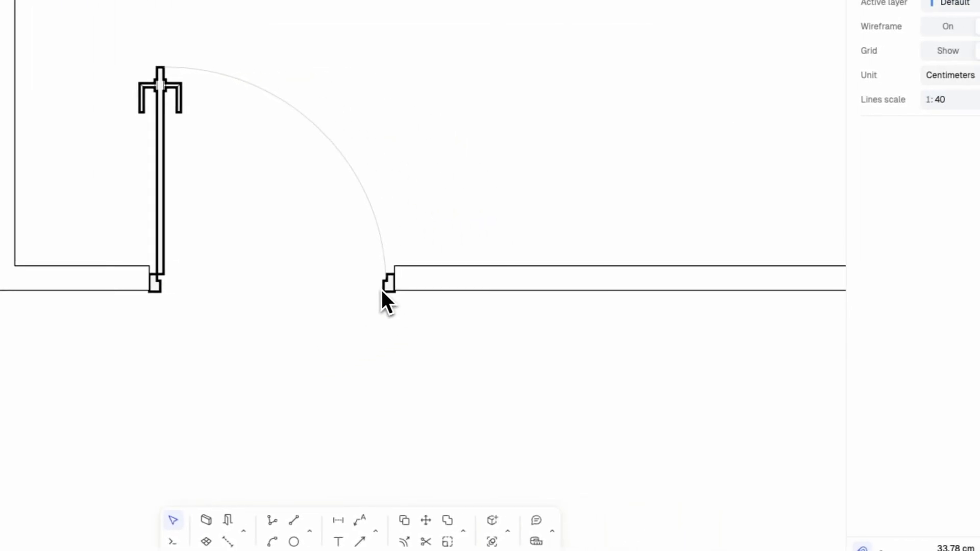
click(374, 245)
click(898, 395)
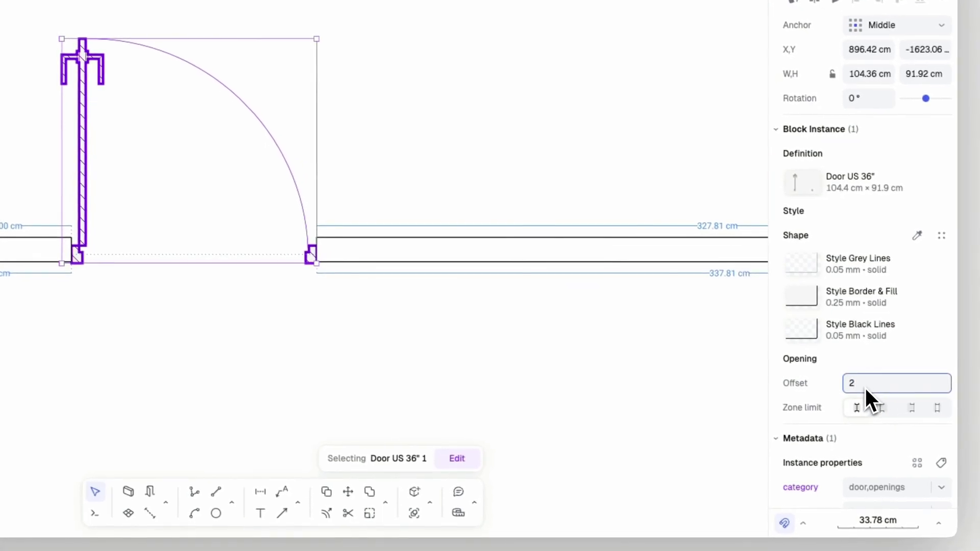
text(0.4)
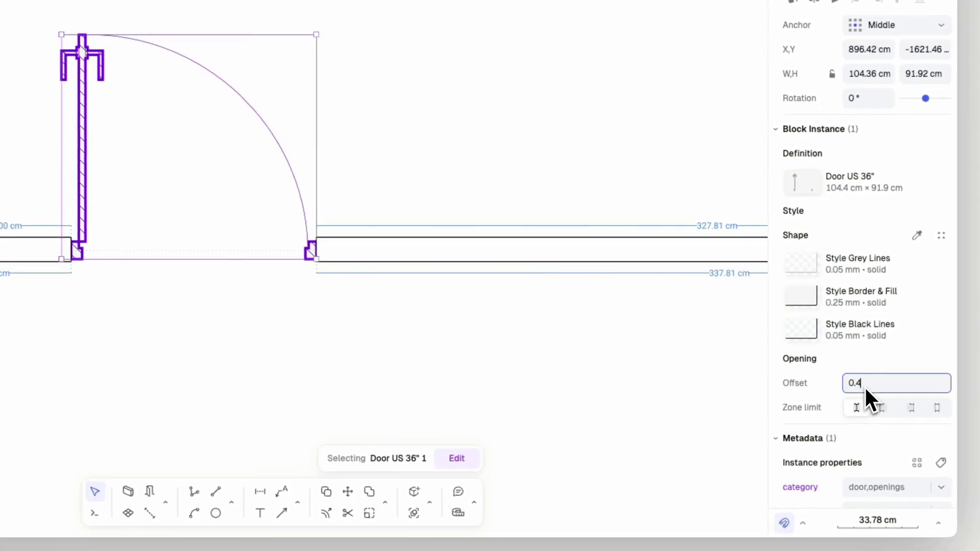
key(Return)
click(891, 381)
text(5)
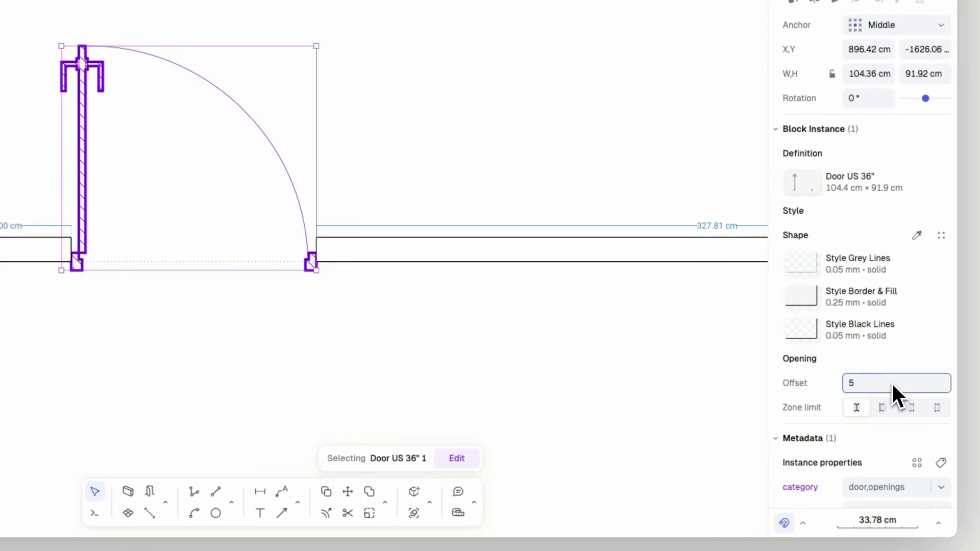
key(BackSpace)
text(1)
key(Return)
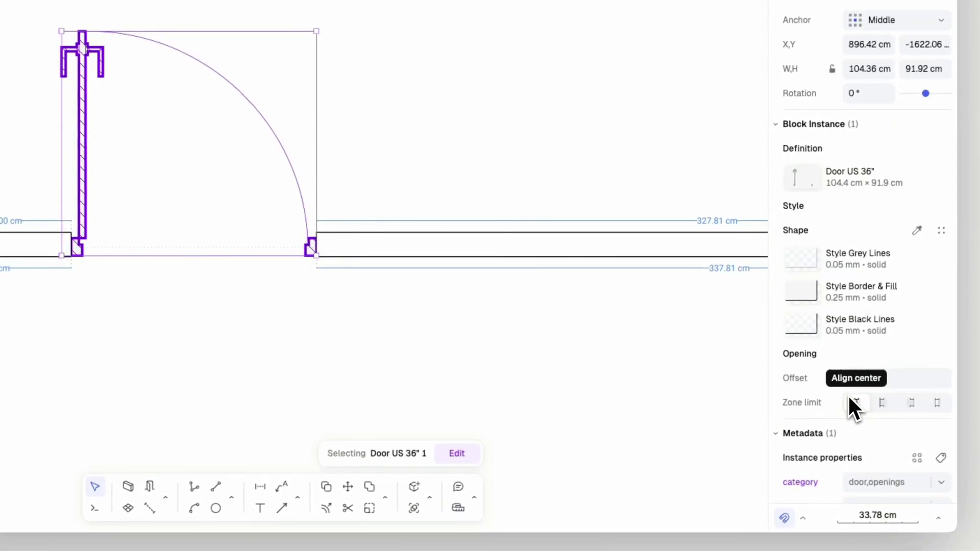
click(661, 409)
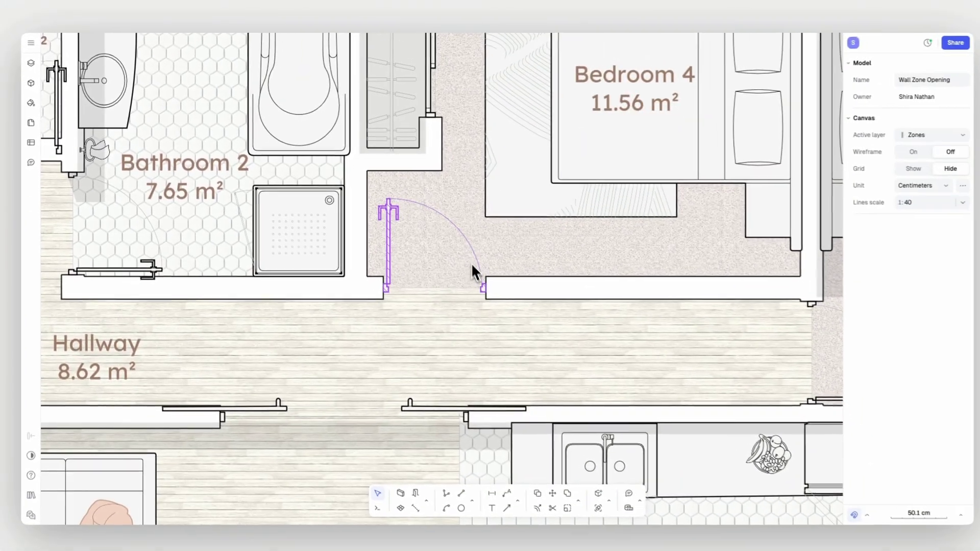
Try the zone limits that carry the bedroom or hallway floor into the Bedroom 4 door opening, and choose the last option.
click(695, 357)
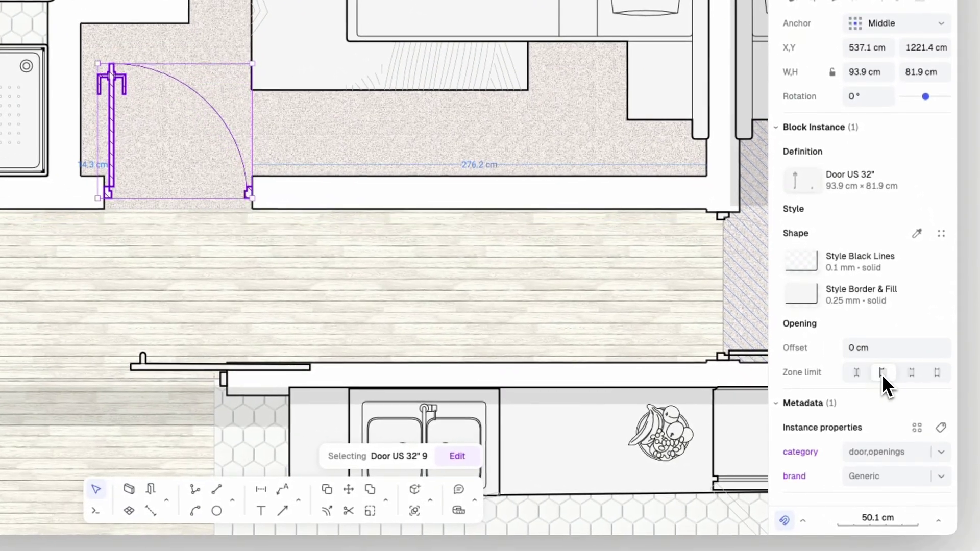
click(906, 406)
click(911, 373)
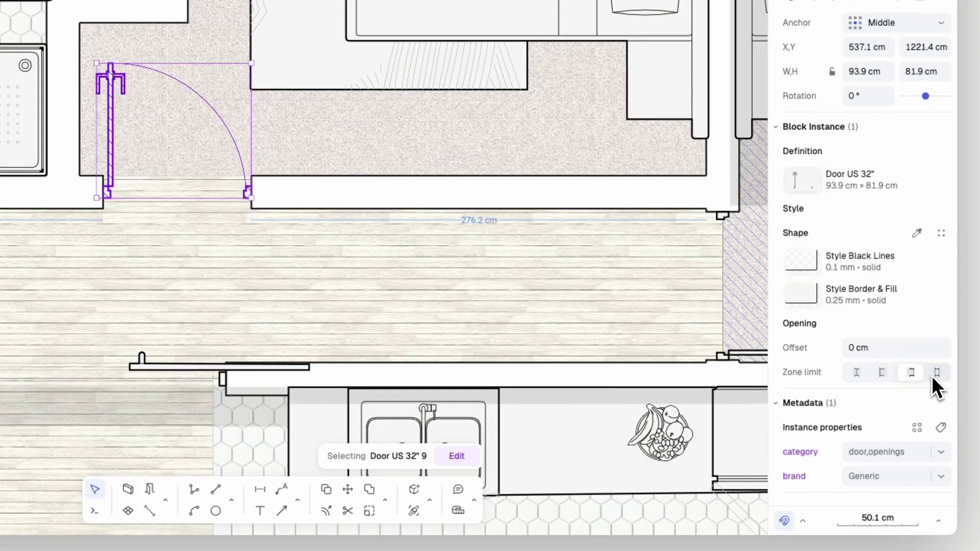
click(933, 376)
click(386, 288)
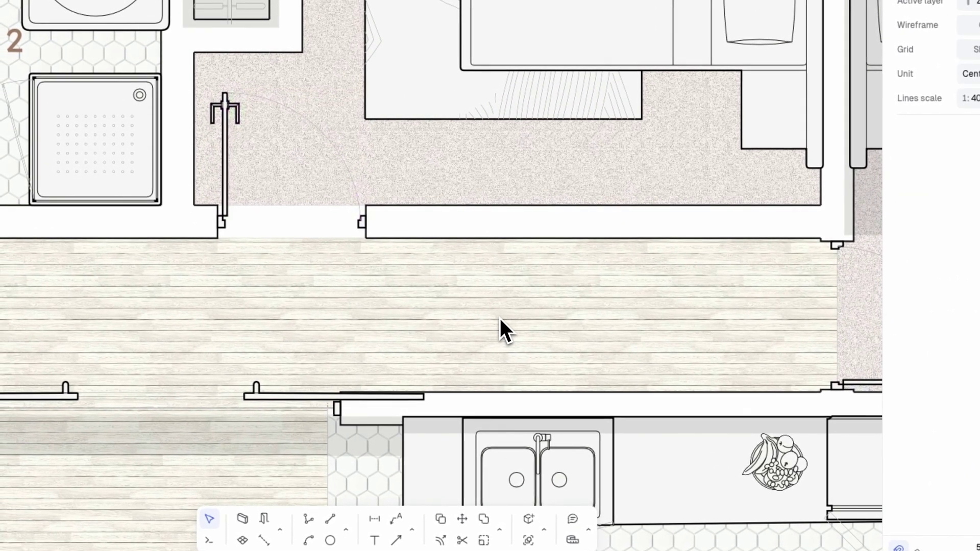
scroll(500, 317, down, 6)
scroll(499, 317, up, 2)
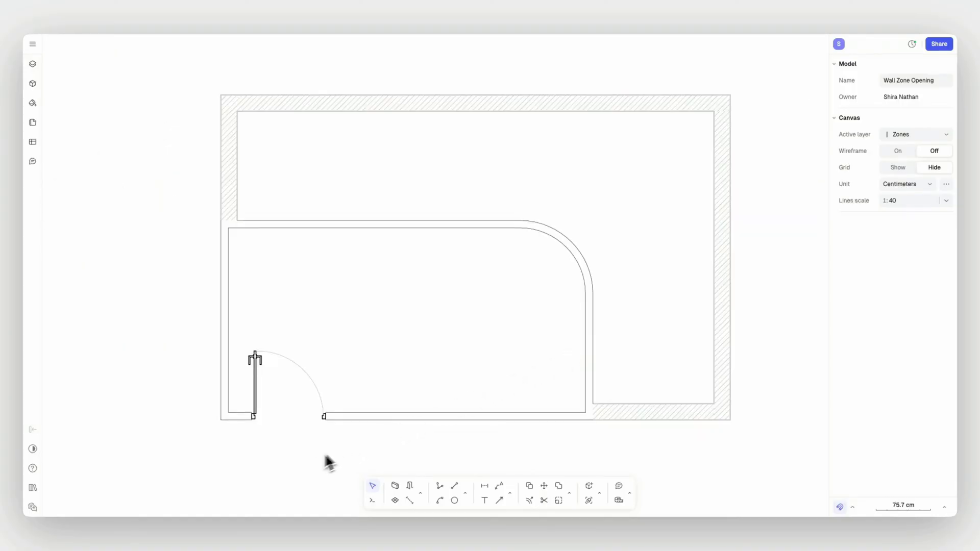
Create a zone that fills the enclosed inner room with the door.
click(395, 500)
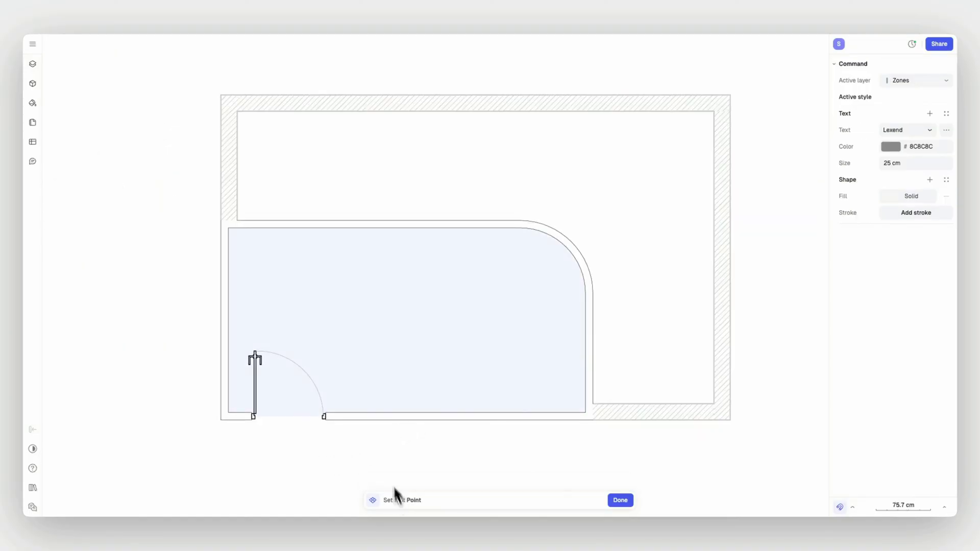
click(365, 376)
key(Escape)
Draw a rectangular zone of about 4.83 m² outside the room, against its left wall and matching the wall's height.
click(395, 501)
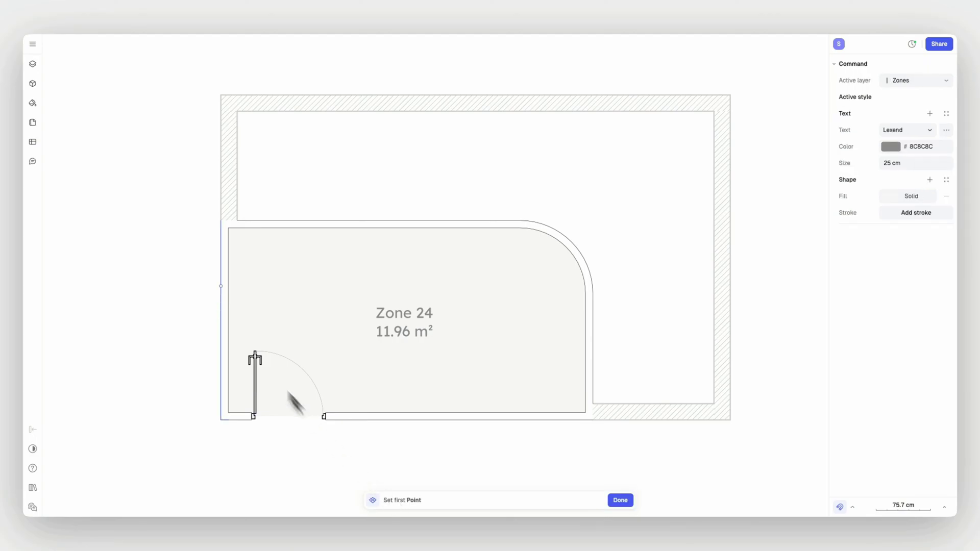
click(220, 222)
click(96, 231)
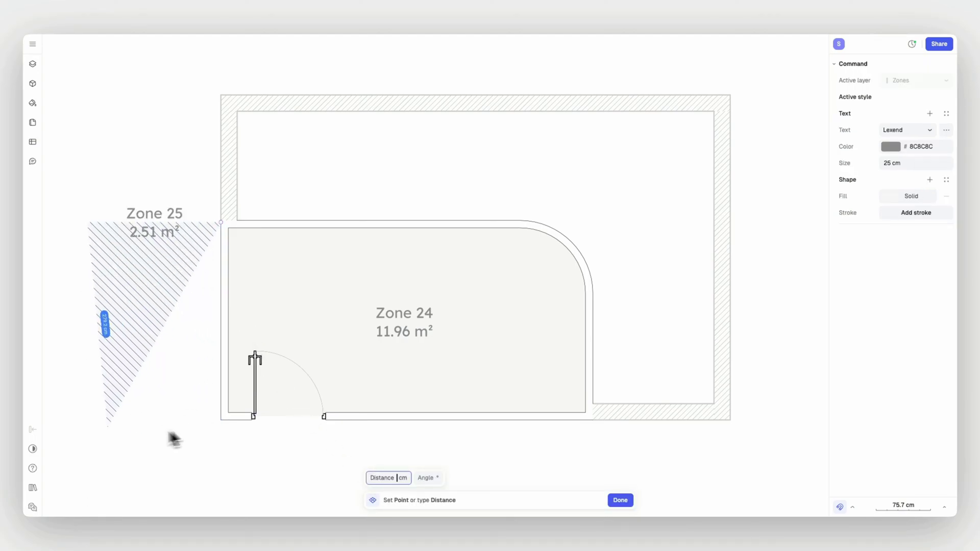
click(90, 420)
click(218, 420)
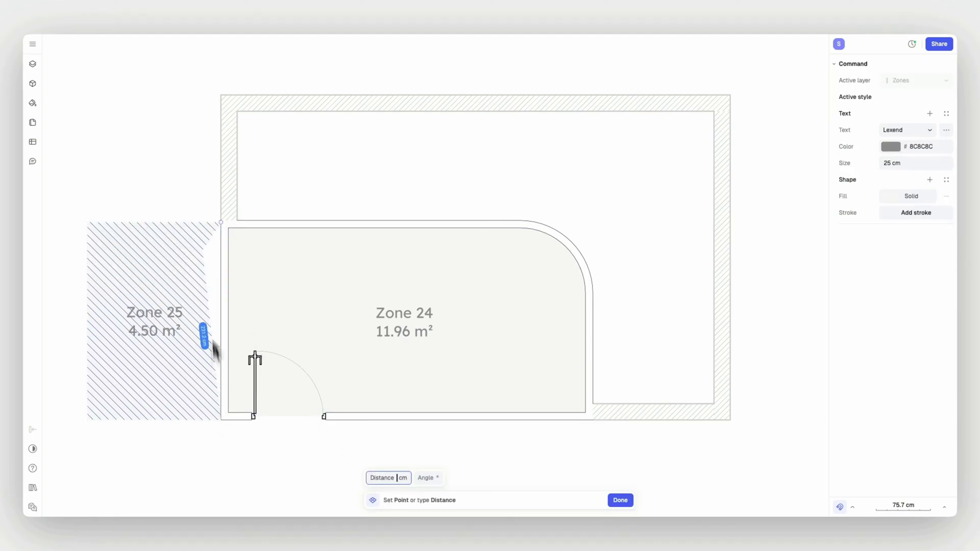
click(221, 223)
click(175, 195)
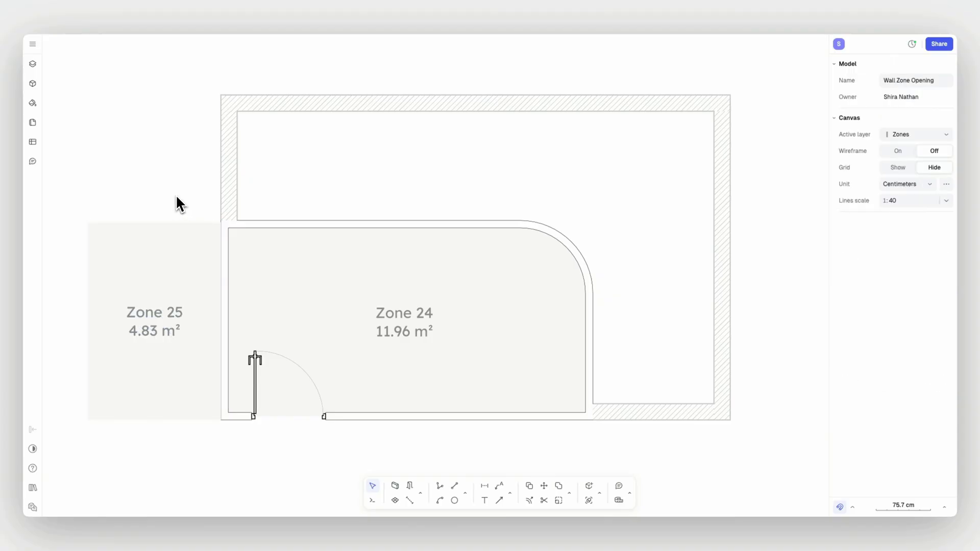
Fill the inner room's zone with the Square 300x300 hatch at 1.2 scale, 45° rotation, and offsets of 10 cm in X and 40 cm in Y.
click(280, 281)
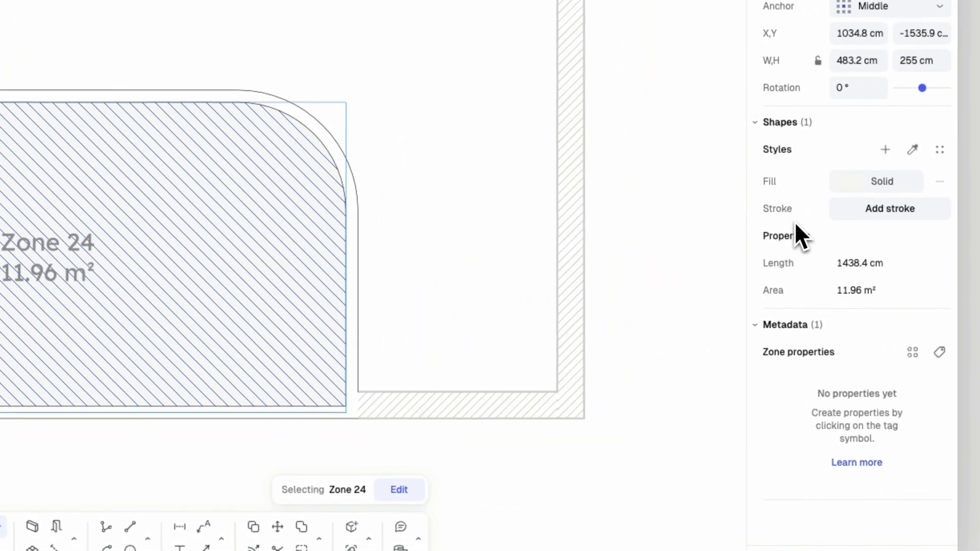
click(847, 184)
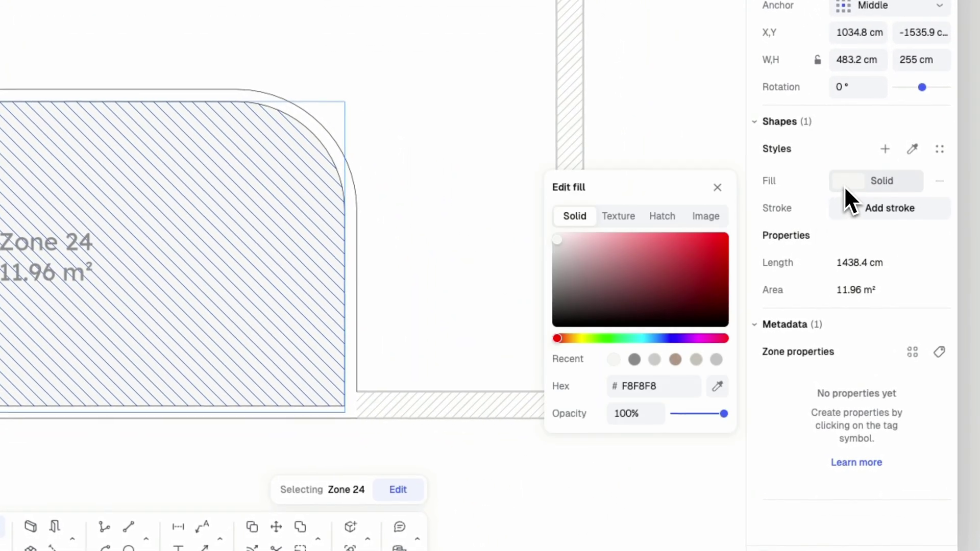
click(670, 217)
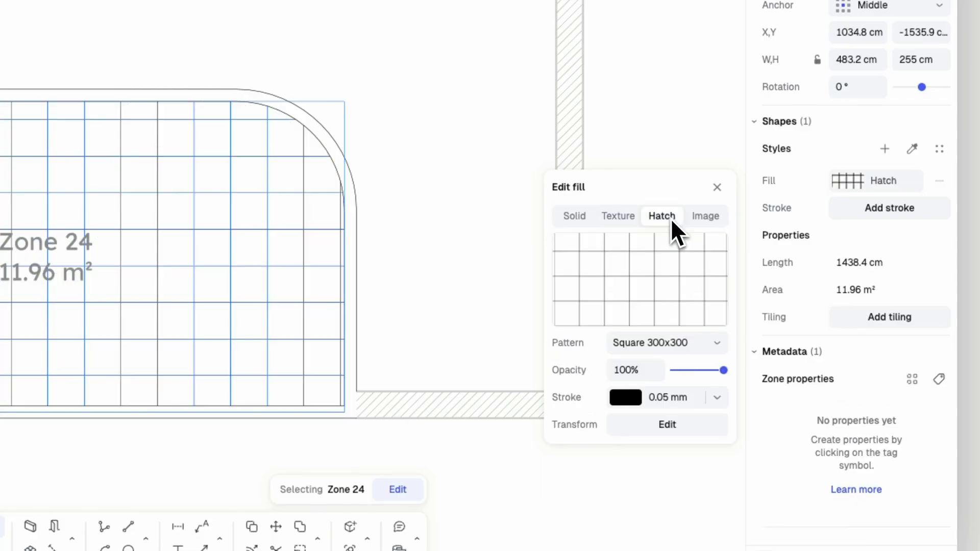
click(661, 425)
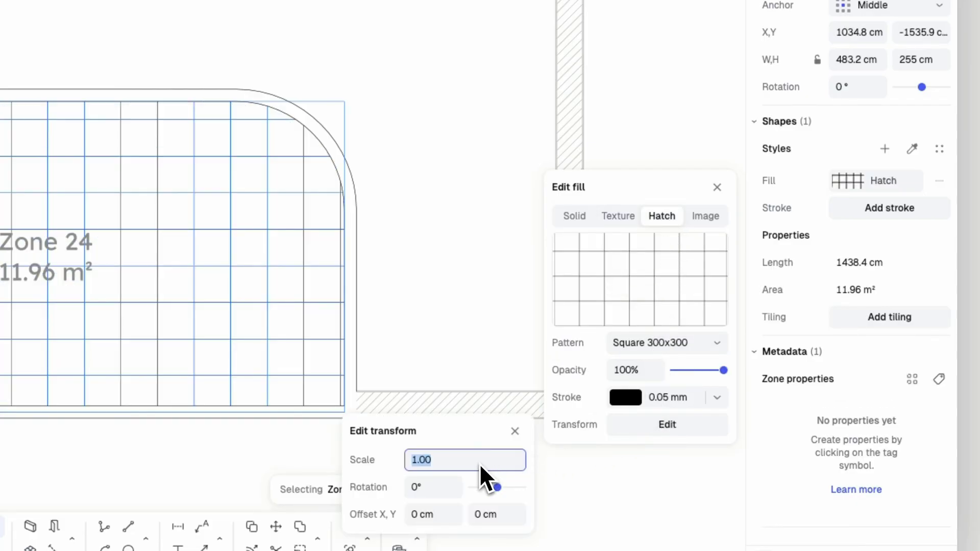
text(1.2 ×)
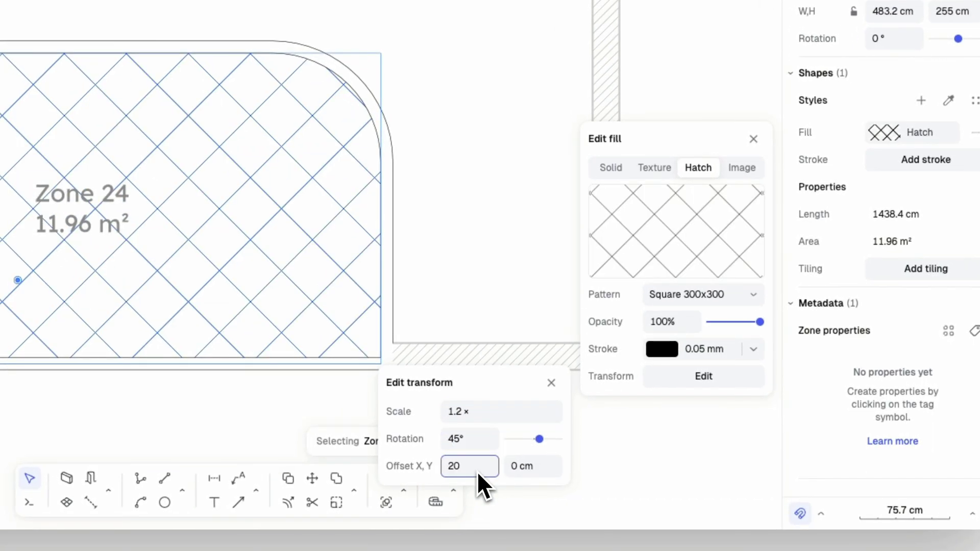
click(547, 471)
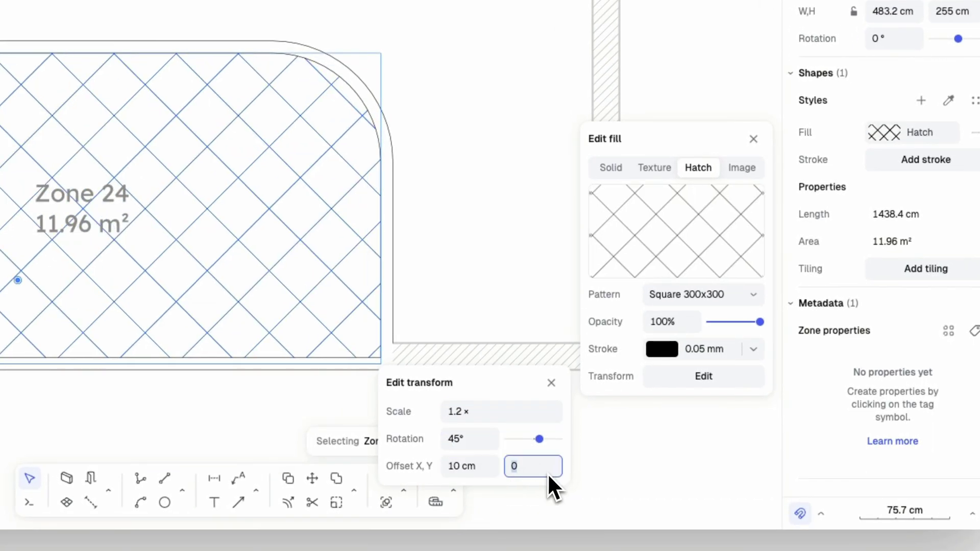
text(40)
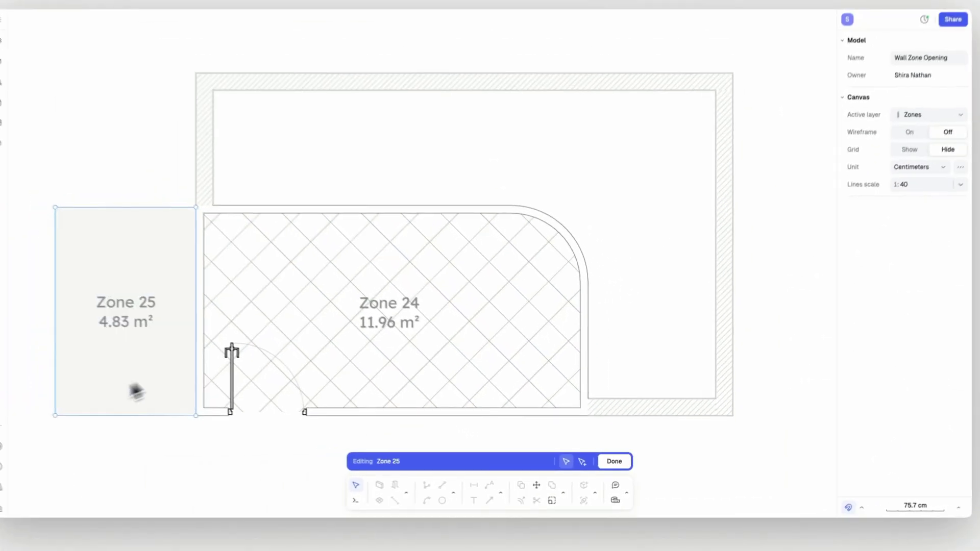
Reshape the zone outside the left wall so it is narrower and spans the full height of the building.
drag(83, 418, 88, 384)
drag(87, 222, 158, 95)
drag(87, 384, 158, 429)
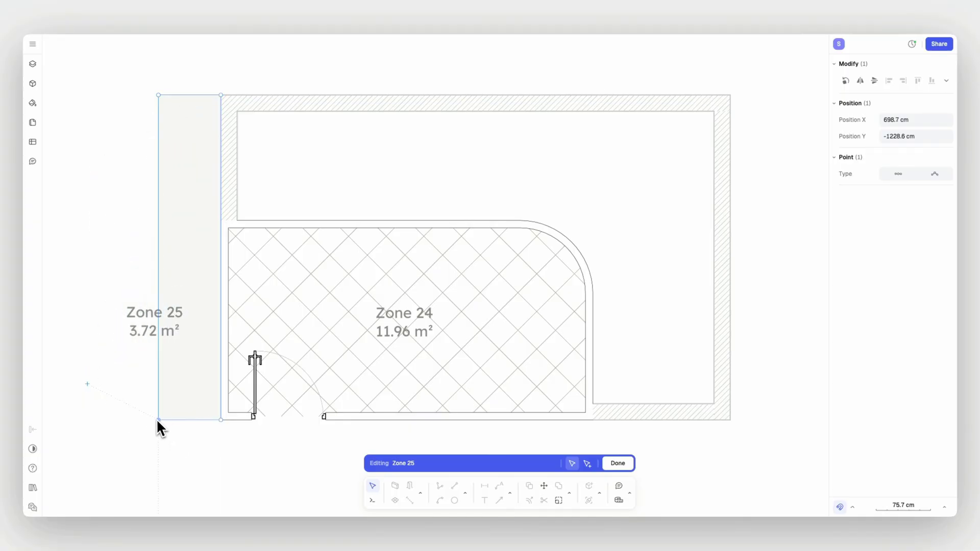
Add points midway along the outer zone's left edge, pull its upper half outward into an L-shape, and move the zone tag into that part.
click(586, 463)
click(158, 216)
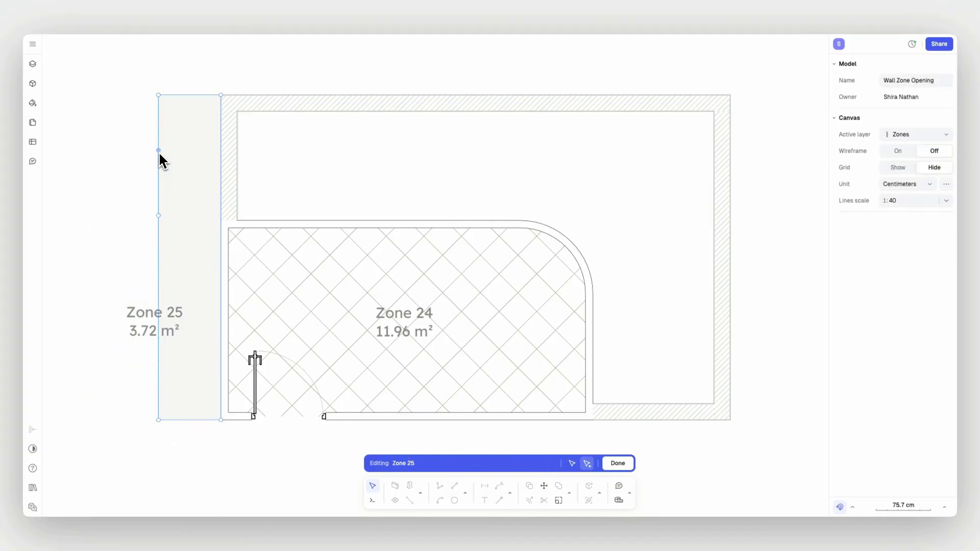
drag(158, 151, 106, 215)
key(Escape)
drag(131, 313, 144, 163)
click(114, 330)
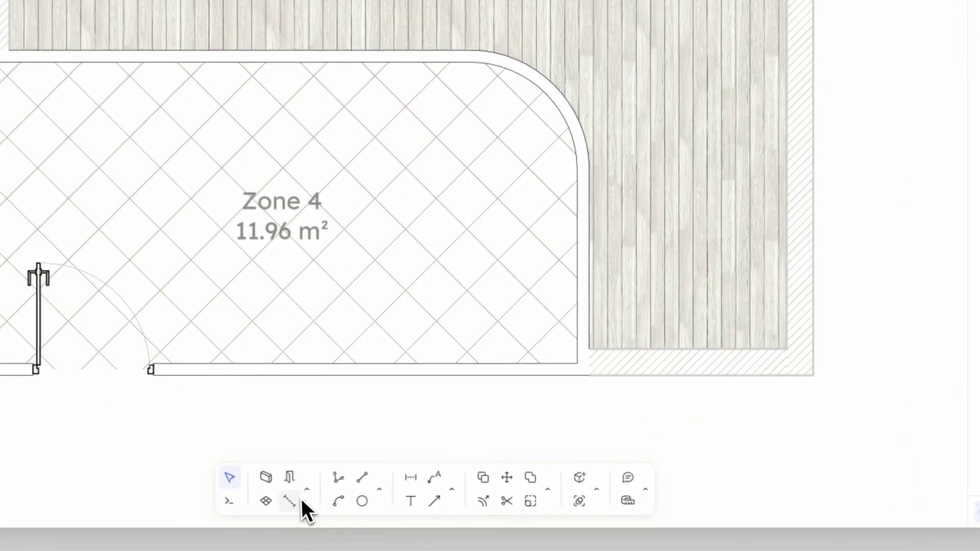
Split the wood-floored zone with a horizontal boundary line between the two outer side walls, and move its tag into the wide right-hand part.
click(409, 501)
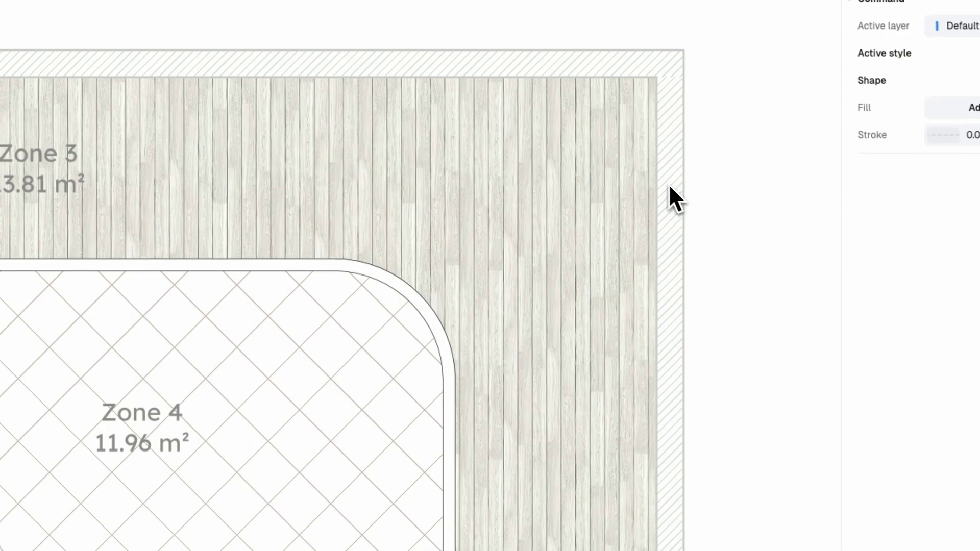
click(669, 194)
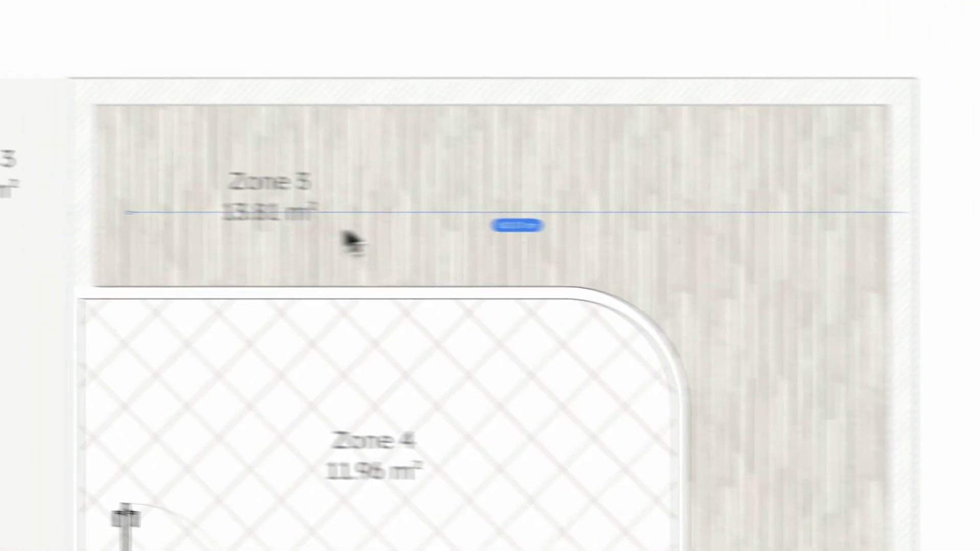
click(87, 211)
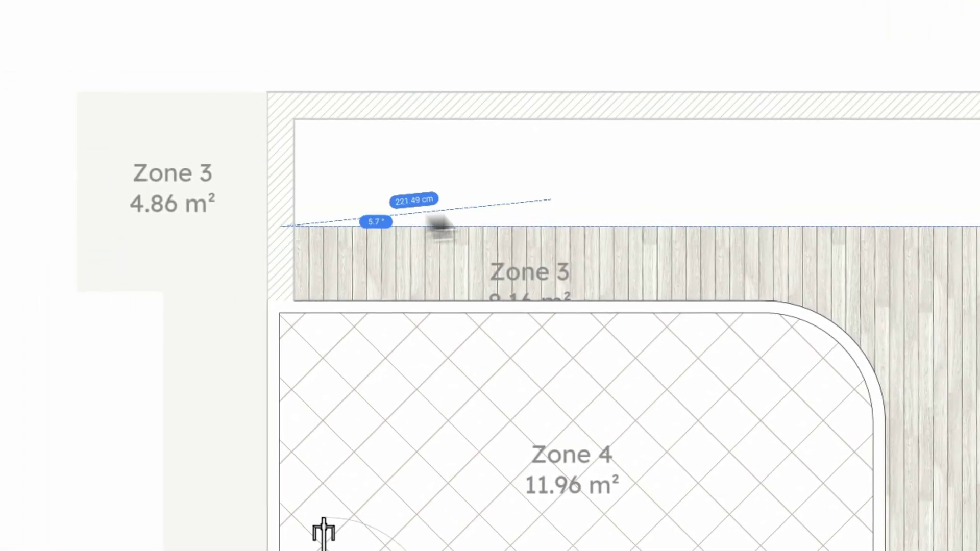
key(Escape)
drag(351, 251, 677, 260)
drag(610, 245, 789, 280)
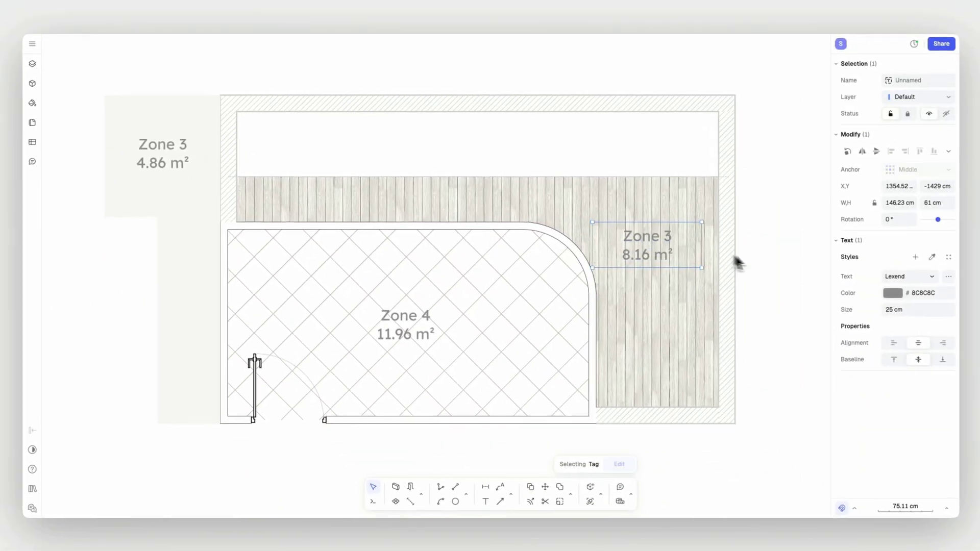
Create a zone in the empty strip along the upper outer wall and fill it with the Dense Grass hatch.
click(948, 308)
click(409, 500)
click(777, 297)
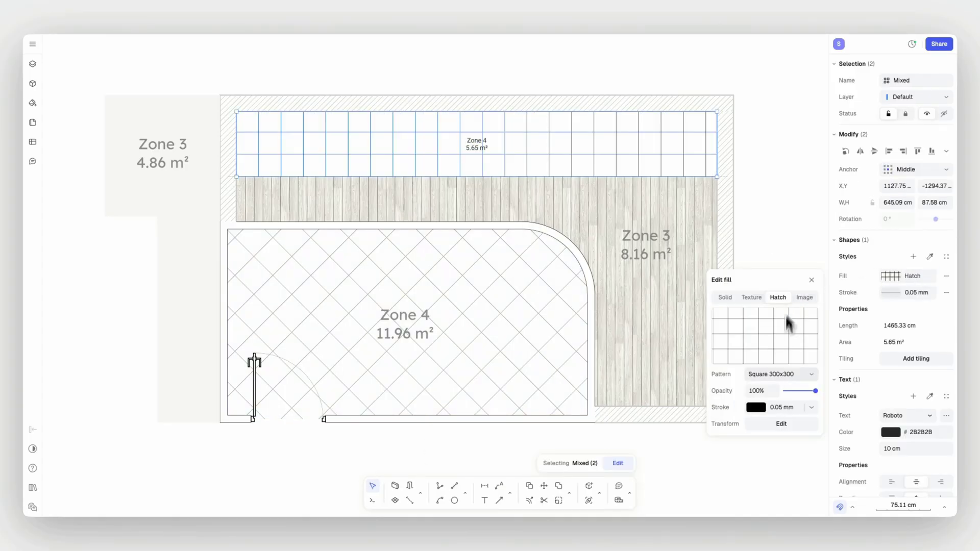
click(781, 374)
scroll(843, 277, down, 6)
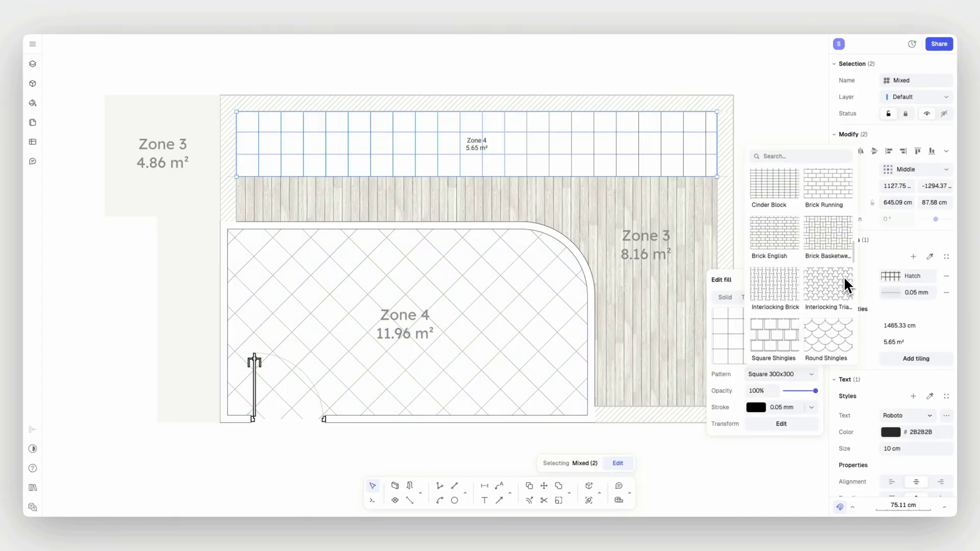
click(832, 240)
Set the scale of the Dense Grass hatch to 0.5.
click(781, 424)
click(668, 448)
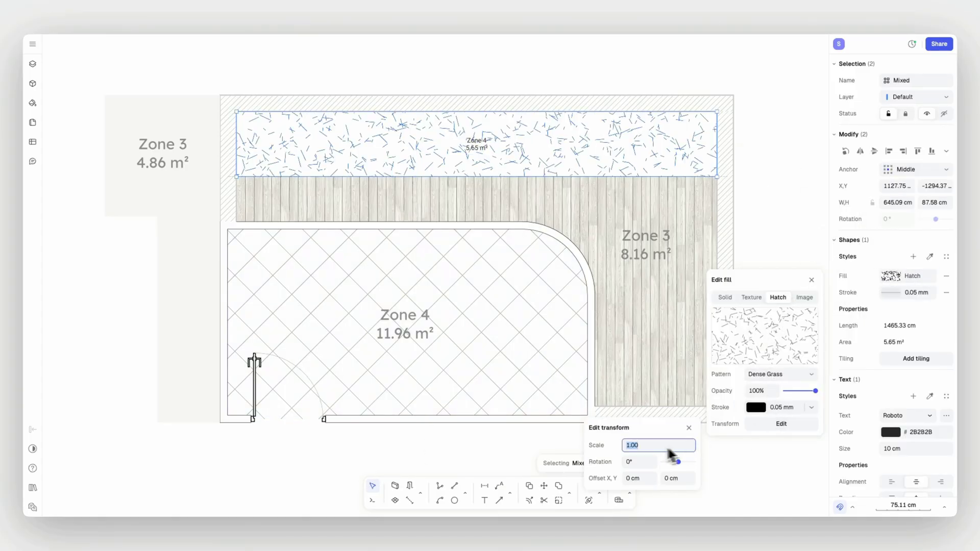
text(0.5)
key(Return)
Colour the grass hatch's lines a muted green and match the strip's tag text to the larger zone tags.
click(755, 409)
click(746, 376)
click(739, 318)
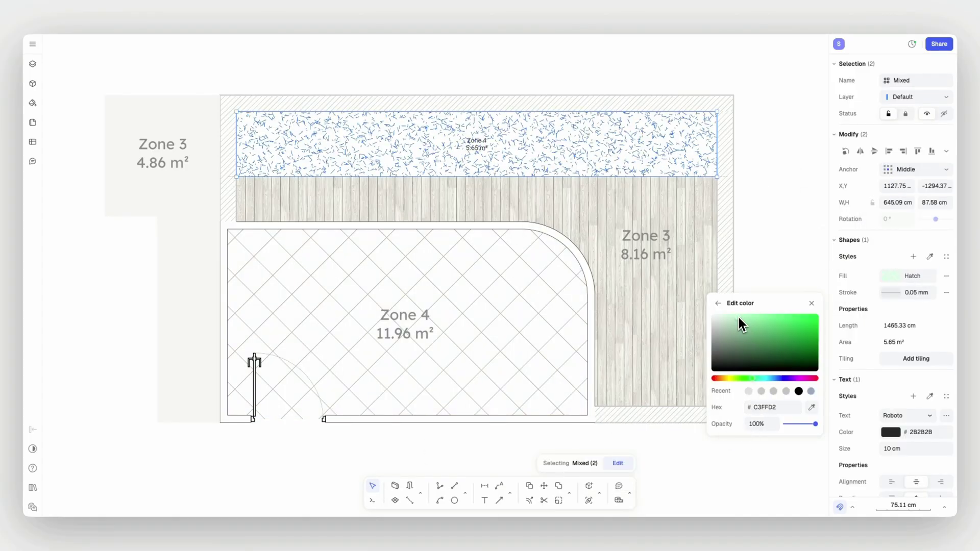
click(740, 338)
click(755, 280)
click(492, 149)
click(766, 241)
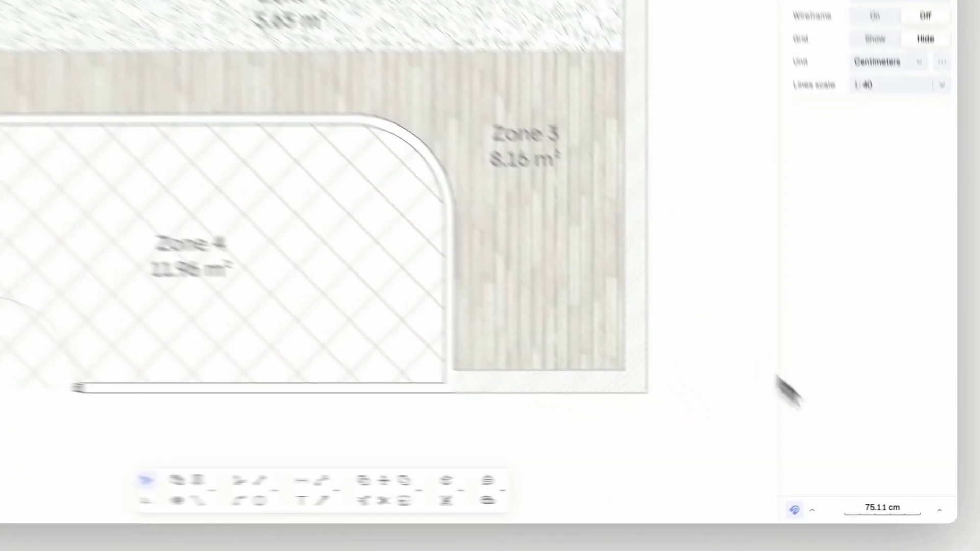
Try square inches as the area unit for the zones, and choose square feet.
click(942, 507)
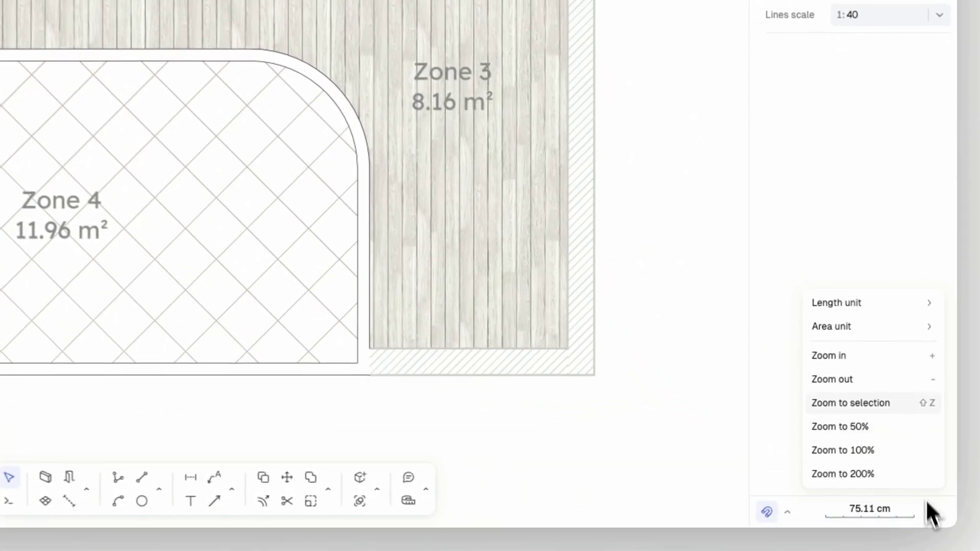
mouse_move(888, 394)
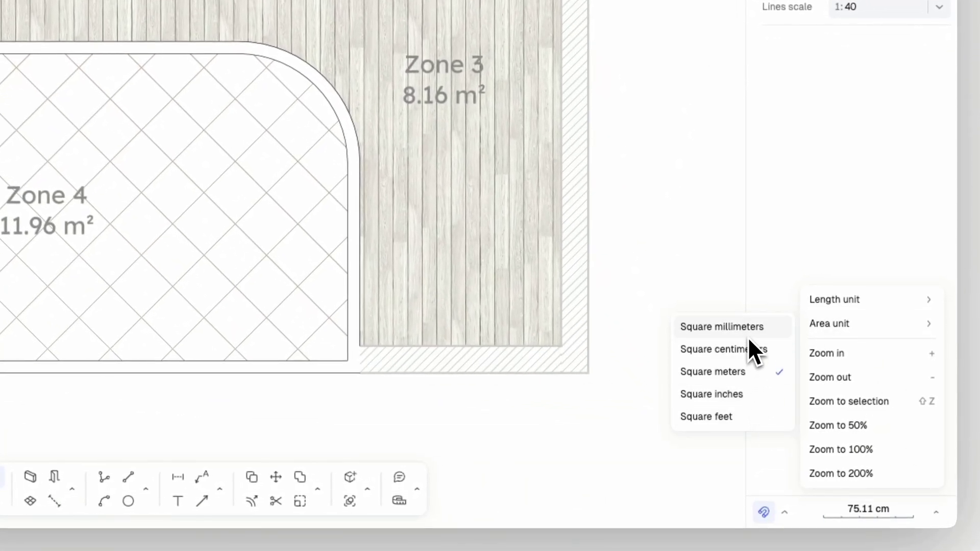
click(744, 393)
click(936, 512)
mouse_move(867, 324)
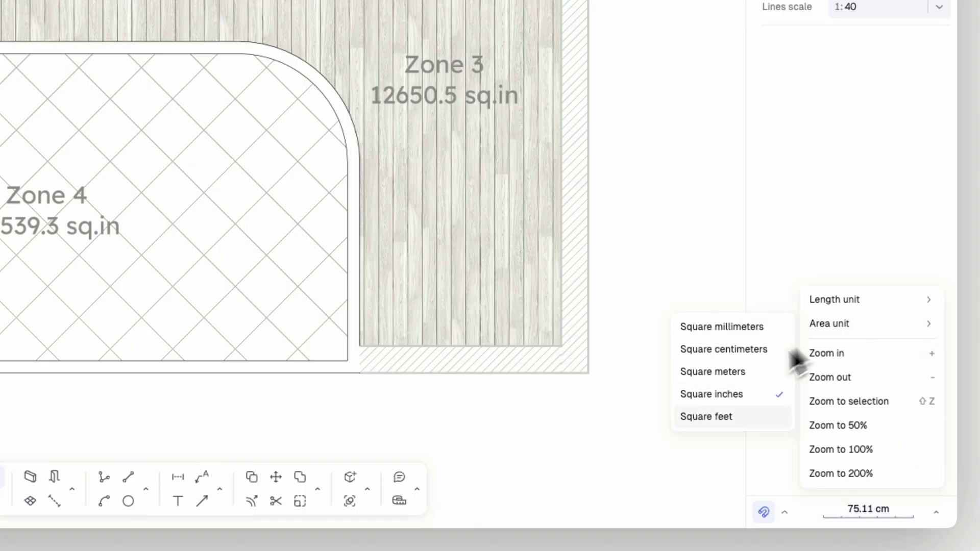
click(734, 417)
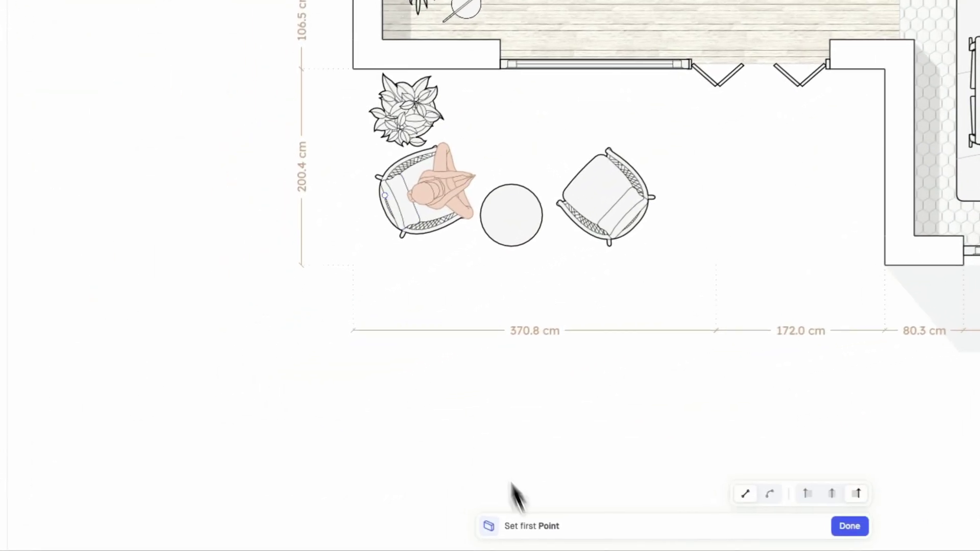
Draw a 10 cm thick wall around the terrace's open sides, about 200 cm down from the living room corner and 543 cm across to the dining room wall.
click(353, 68)
click(352, 265)
click(884, 264)
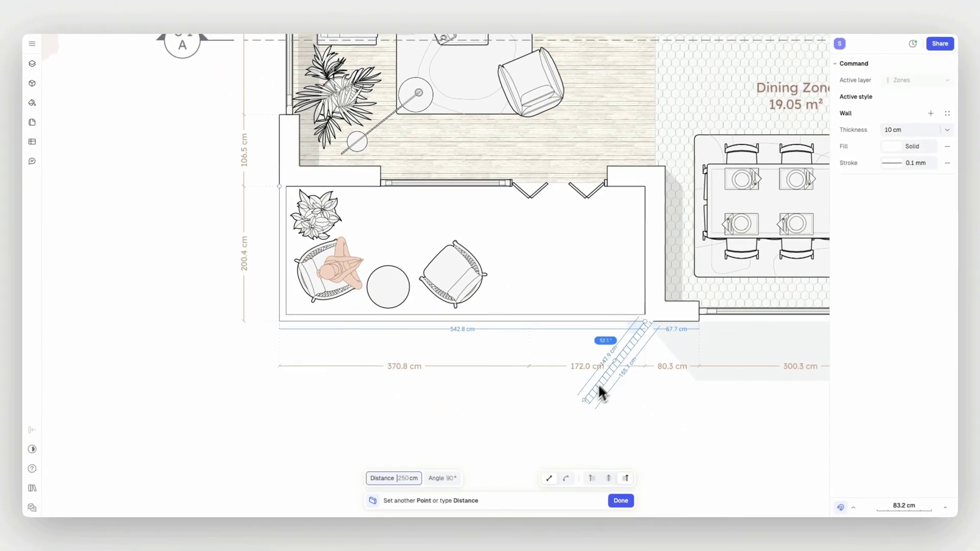
key(Escape)
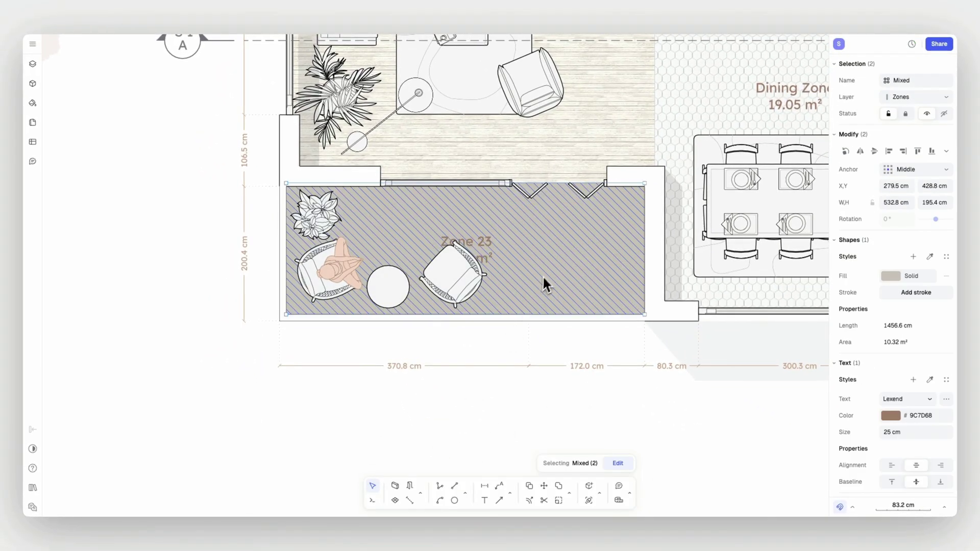
Move the terrace zone's tag clear of the armchair onto the free floor area.
key(Escape)
drag(469, 243, 566, 250)
click(499, 400)
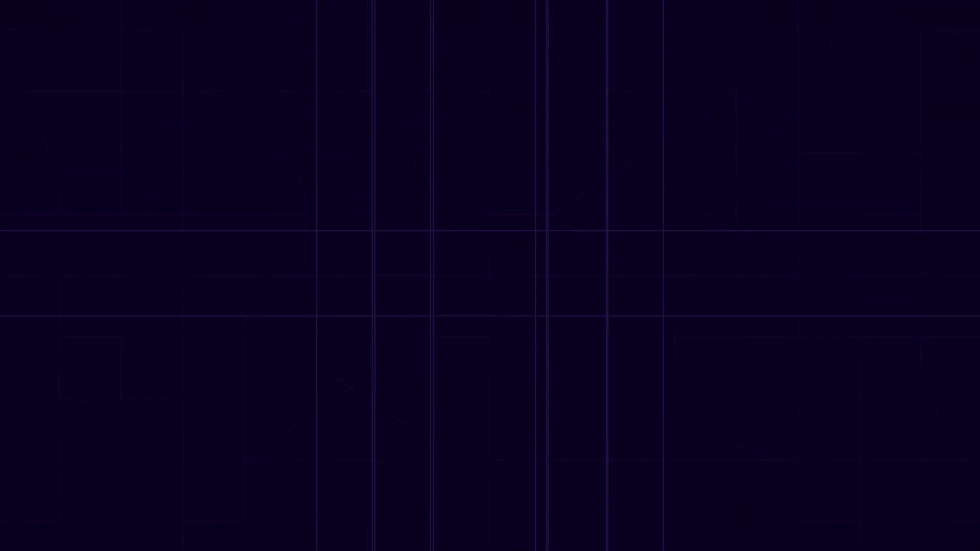